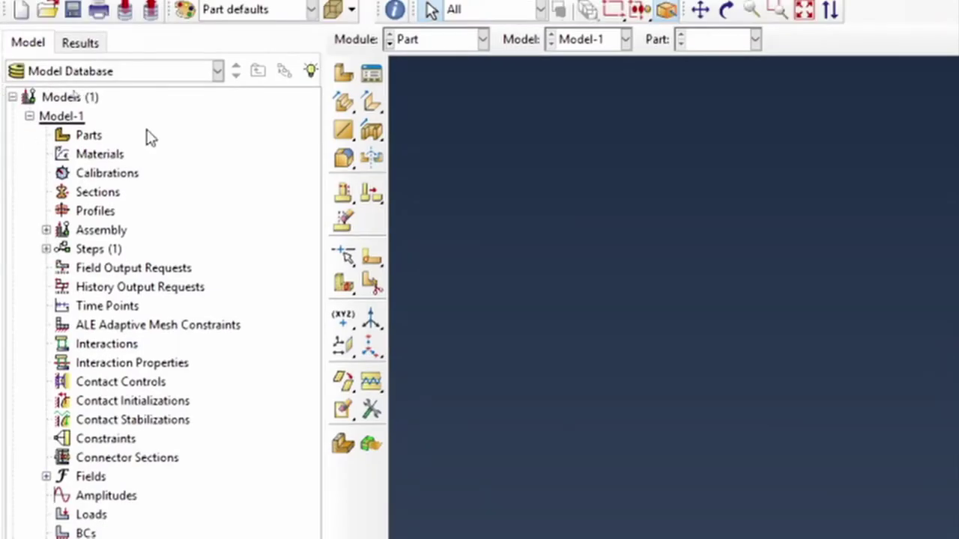
# Define part Beam as a 2D planar, deformable wire with approximate size 10
pyautogui.doubleClick(88, 136)
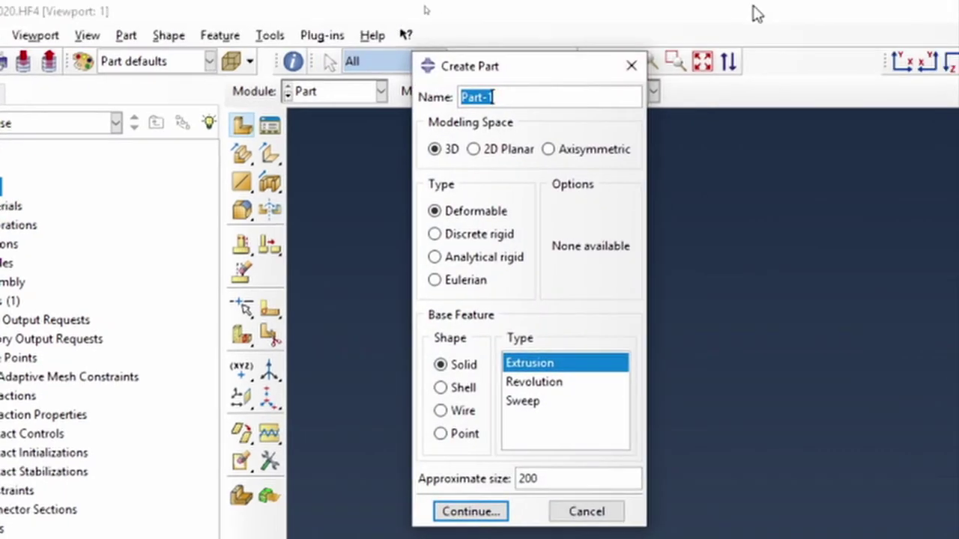
pyautogui.write('BEam')
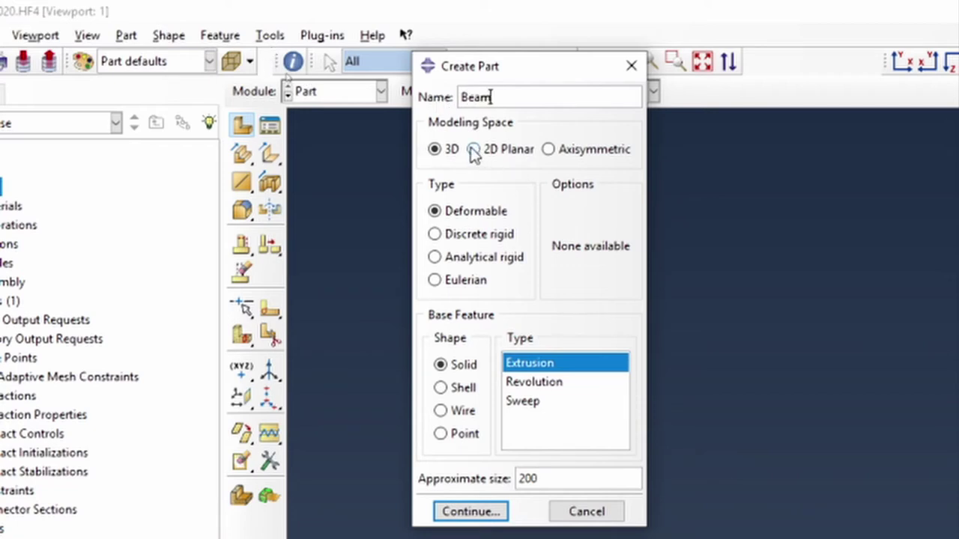
pyautogui.click(473, 150)
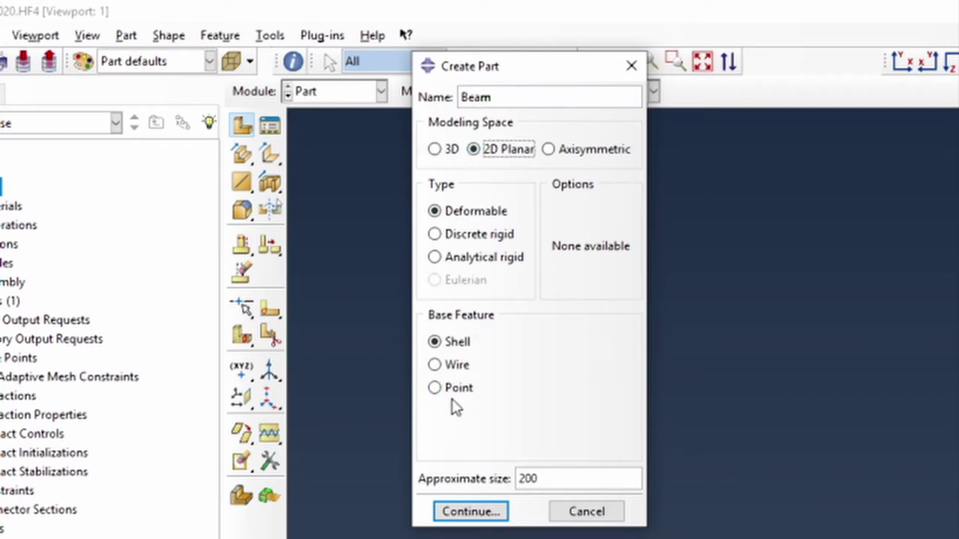
pyautogui.click(451, 367)
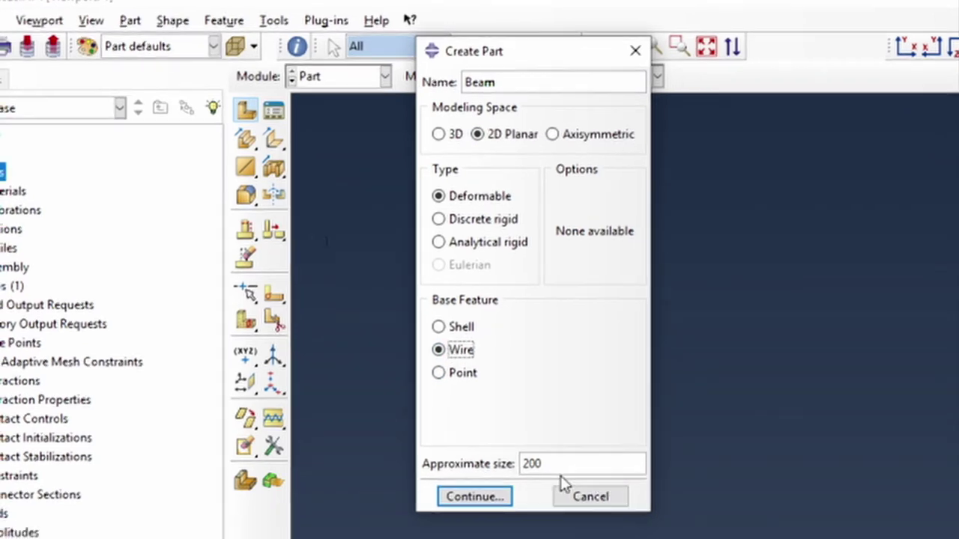
pyautogui.moveTo(559, 460); pyautogui.dragTo(501, 465)
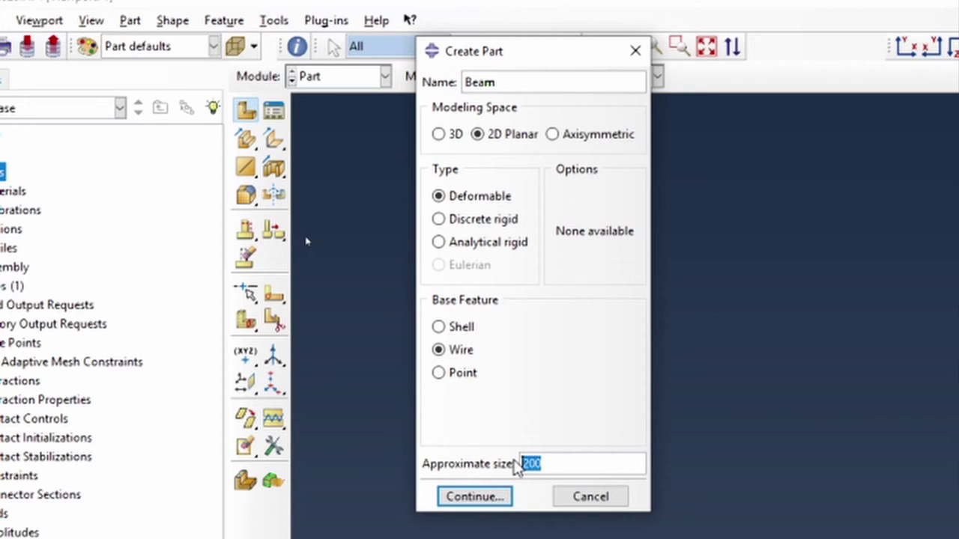
pyautogui.write('10')
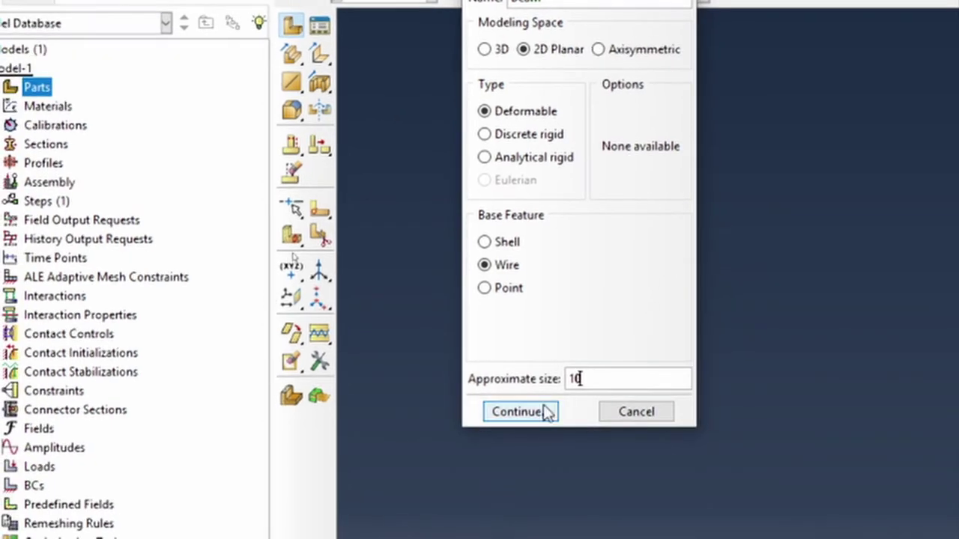
pyautogui.click(517, 412)
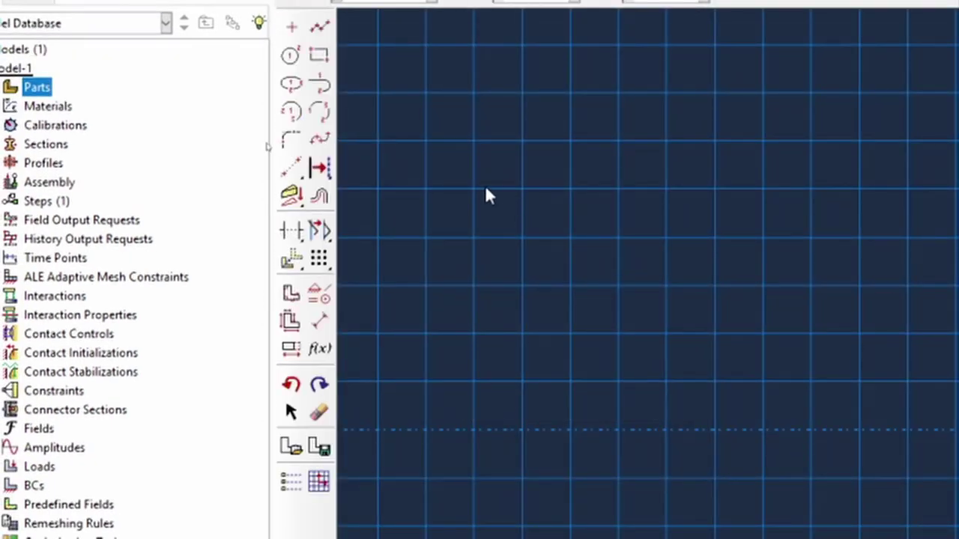
# Draw a connected horizontal line starting at the origin 0,0
pyautogui.click(315, 29)
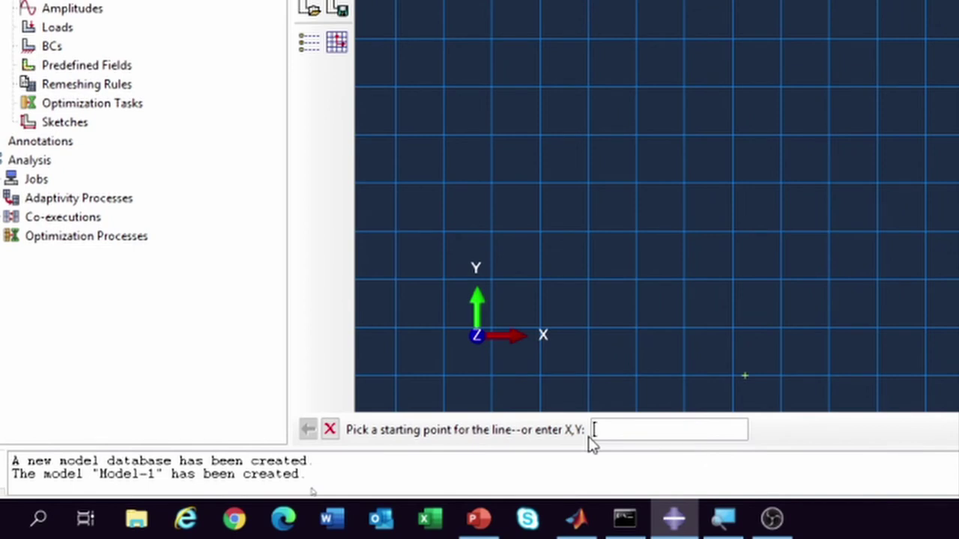
pyautogui.write('0,0')
pyautogui.press('Return')
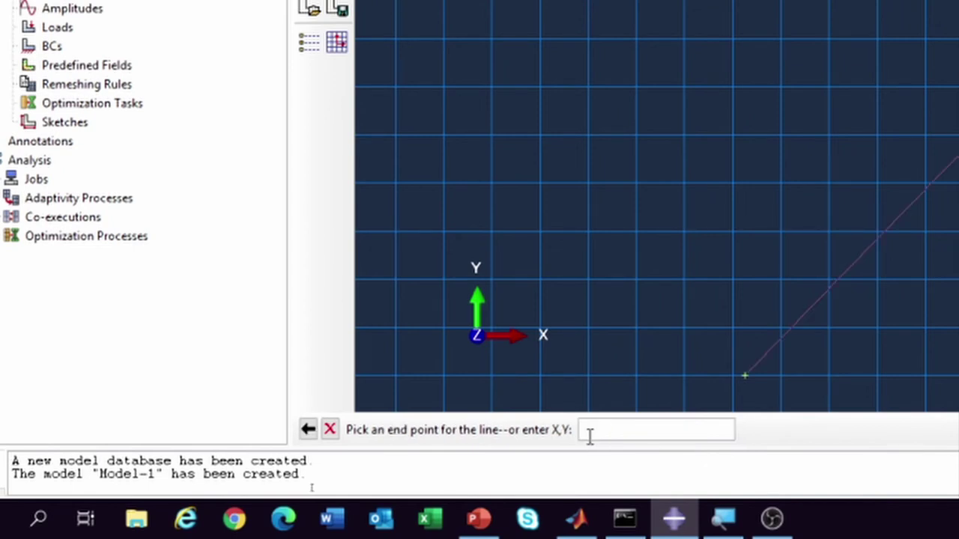
pyautogui.write('40')
pyautogui.press('Return')
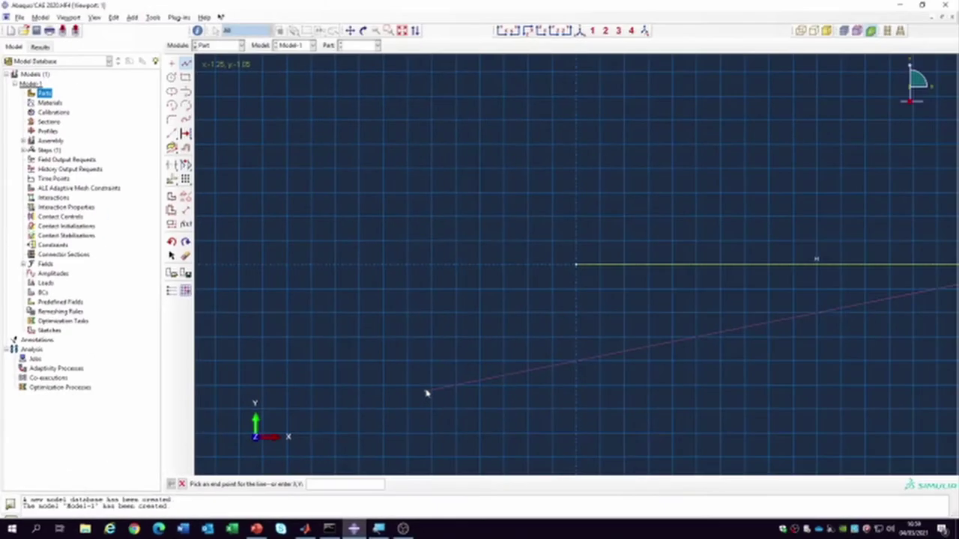
pyautogui.scroll(1, 895, 319)
pyautogui.scroll(-2, 859, 319)
pyautogui.scroll(-2, 768, 289)
pyautogui.scroll(2, 490, 218)
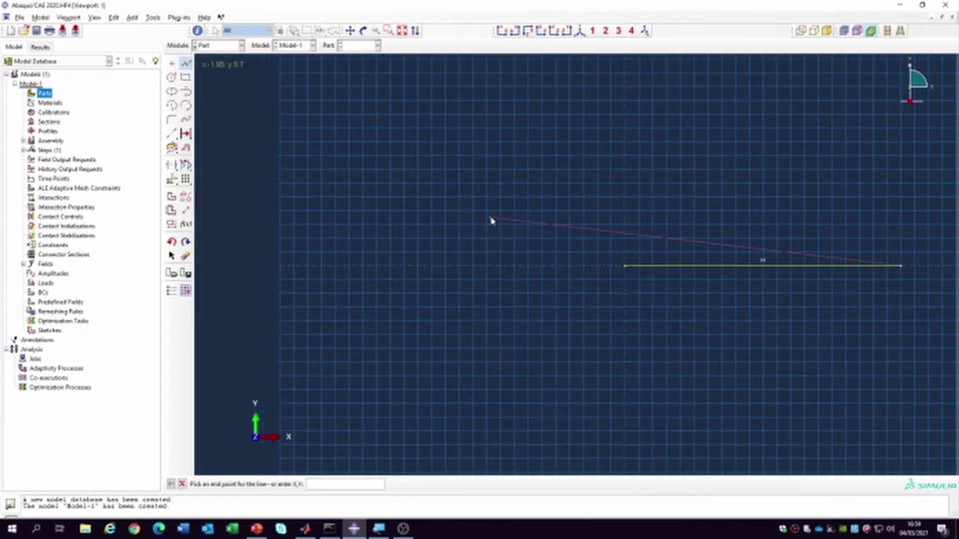
pyautogui.scroll(1, 948, 273)
pyautogui.scroll(4, 947, 274)
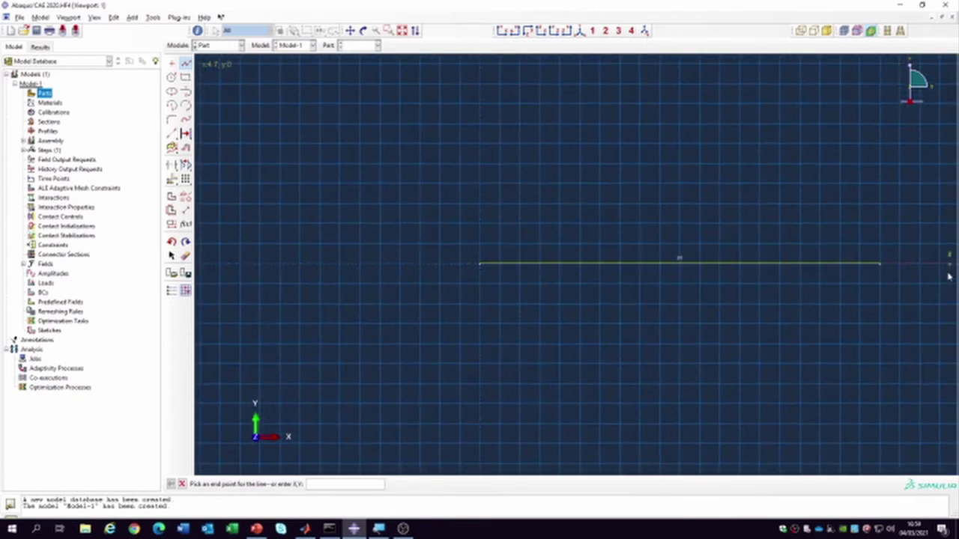
pyautogui.scroll(2, 938, 276)
pyautogui.scroll(-1, 939, 274)
# Add a length dimension of 4 to the horizontal line
pyautogui.click(185, 210)
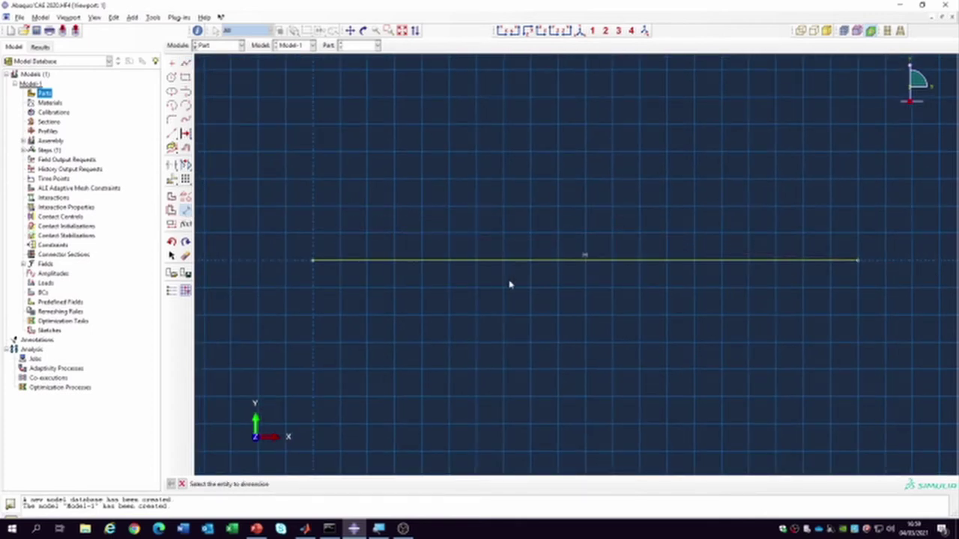
pyautogui.click(546, 261)
pyautogui.click(548, 315)
pyautogui.press('Return')
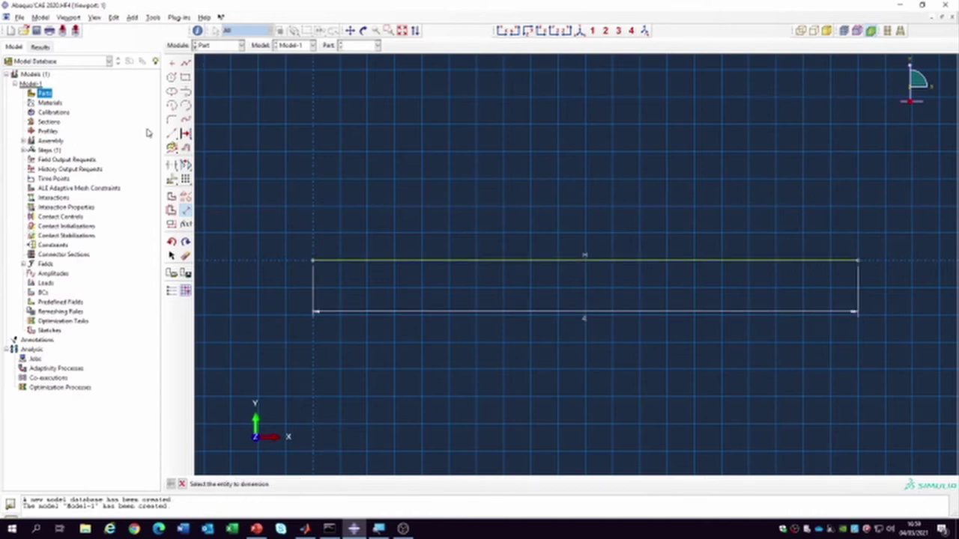
# End dimensioning and finish the sketch so Beam appears under Parts
pyautogui.rightClick(304, 395)
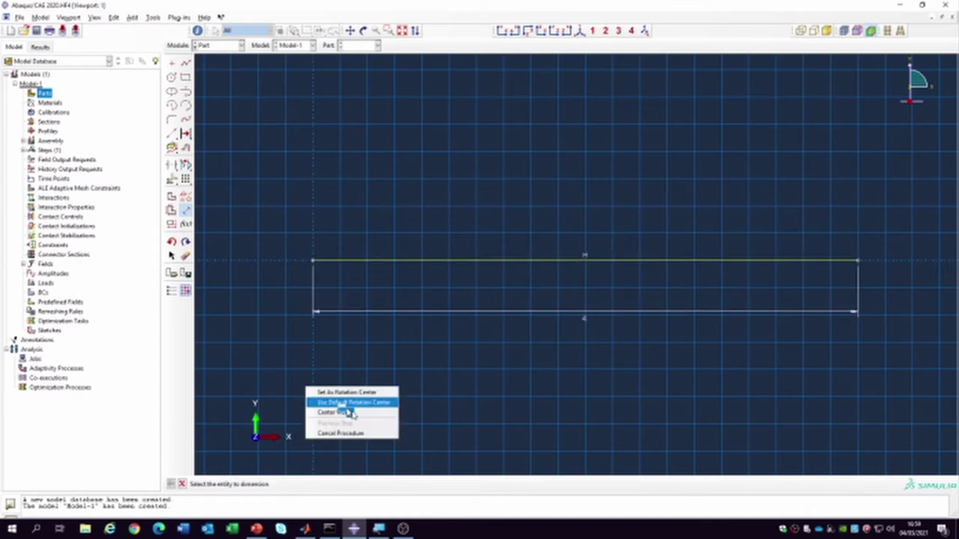
pyautogui.click(355, 434)
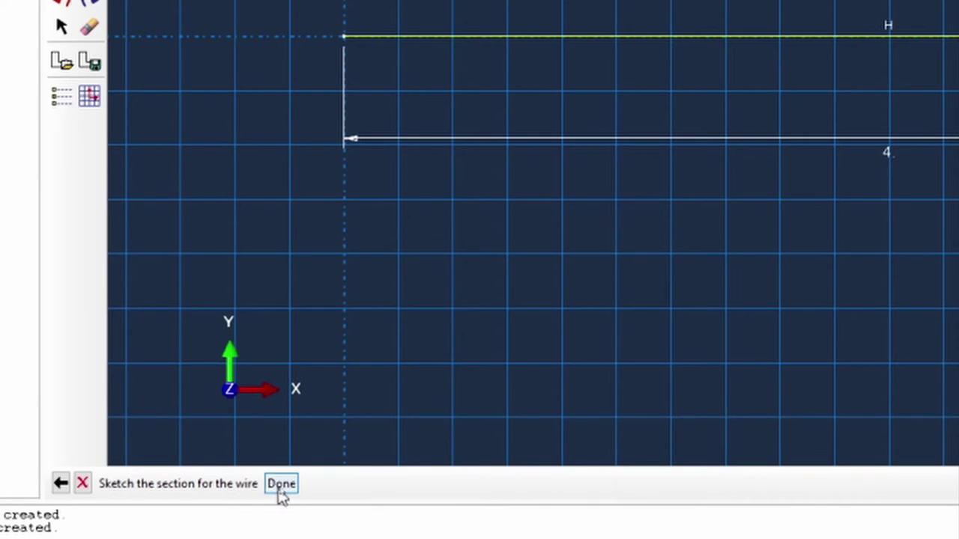
pyautogui.click(281, 488)
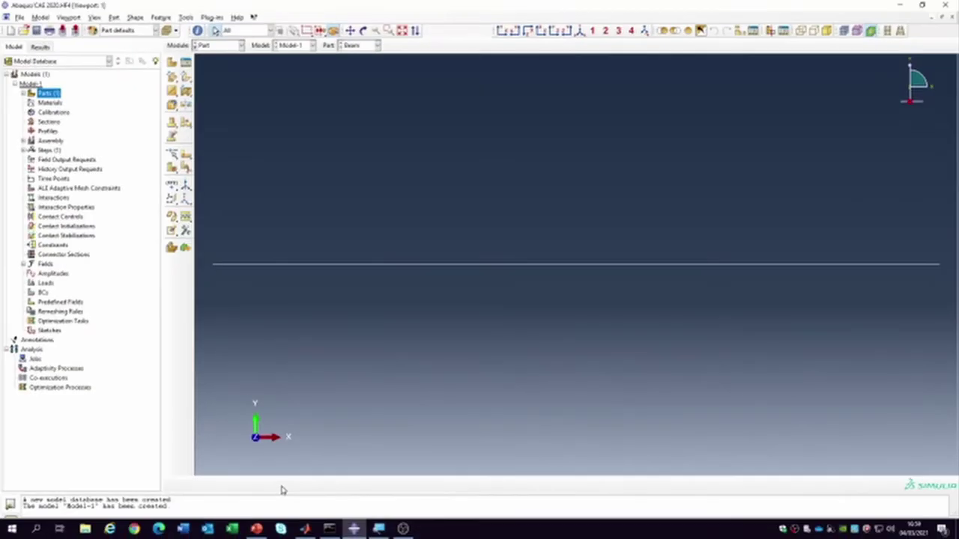
pyautogui.click(23, 94)
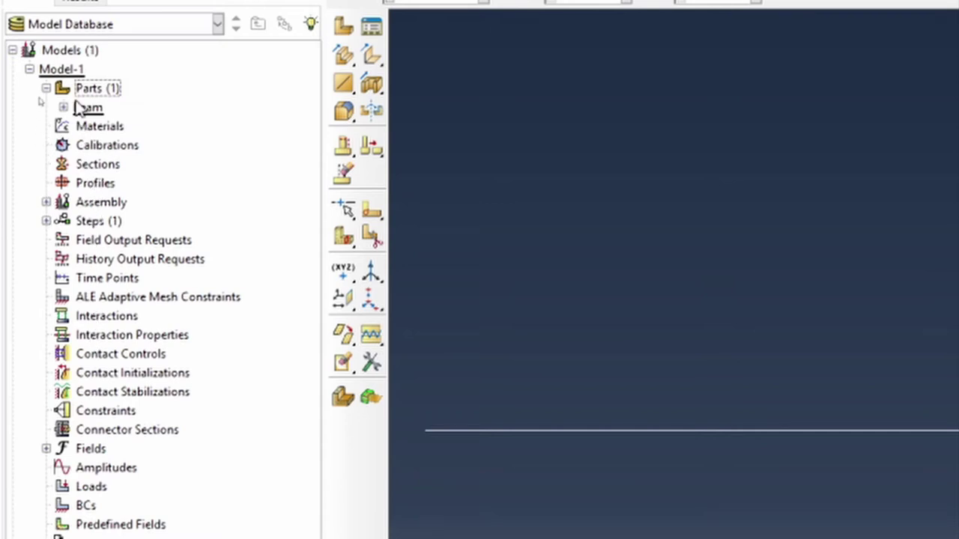
# Create material steel with elastic Young's modulus 210e9 and Poisson's ratio 0.33
pyautogui.doubleClick(96, 128)
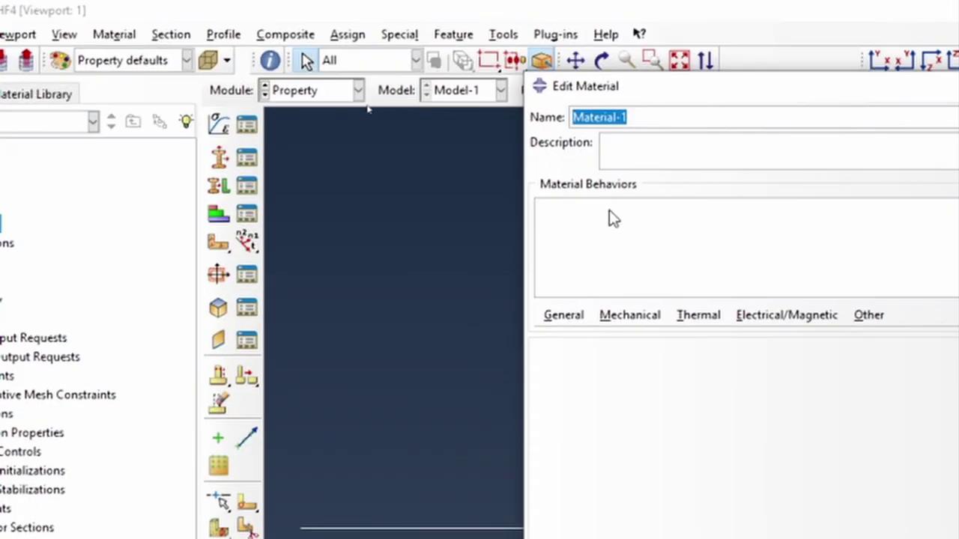
pyautogui.write('steel')
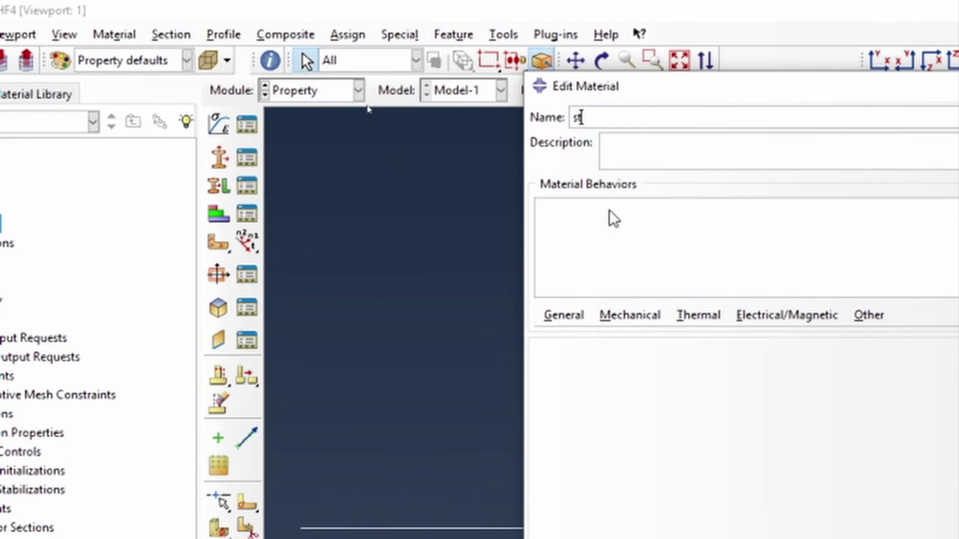
pyautogui.click(629, 315)
pyautogui.moveTo(648, 346)
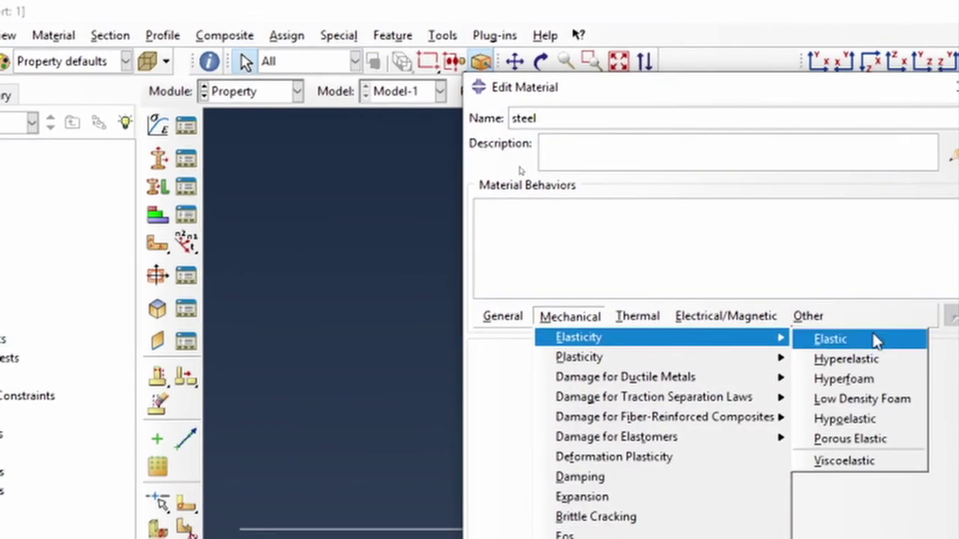
pyautogui.click(889, 338)
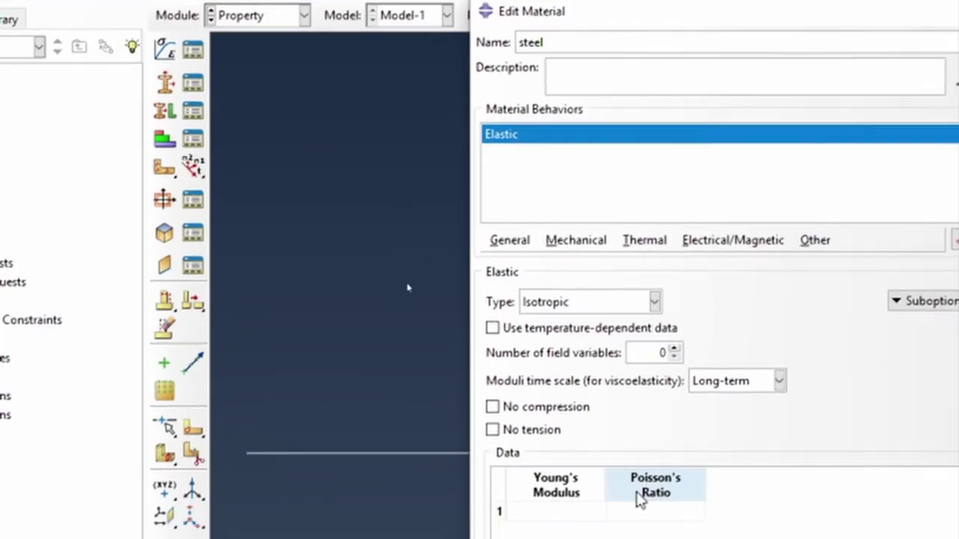
pyautogui.click(603, 479)
pyautogui.write('210e9')
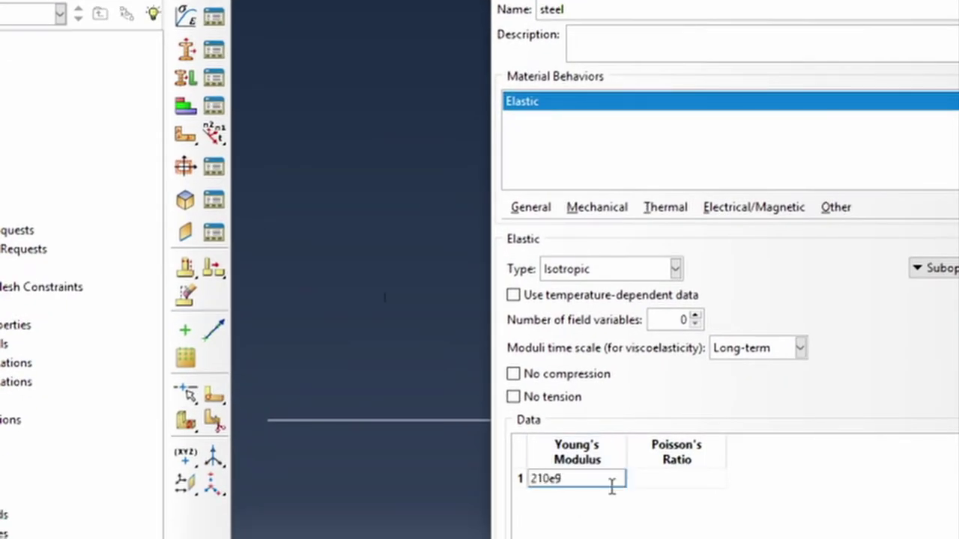
pyautogui.press('Tab')
pyautogui.write('0.33')
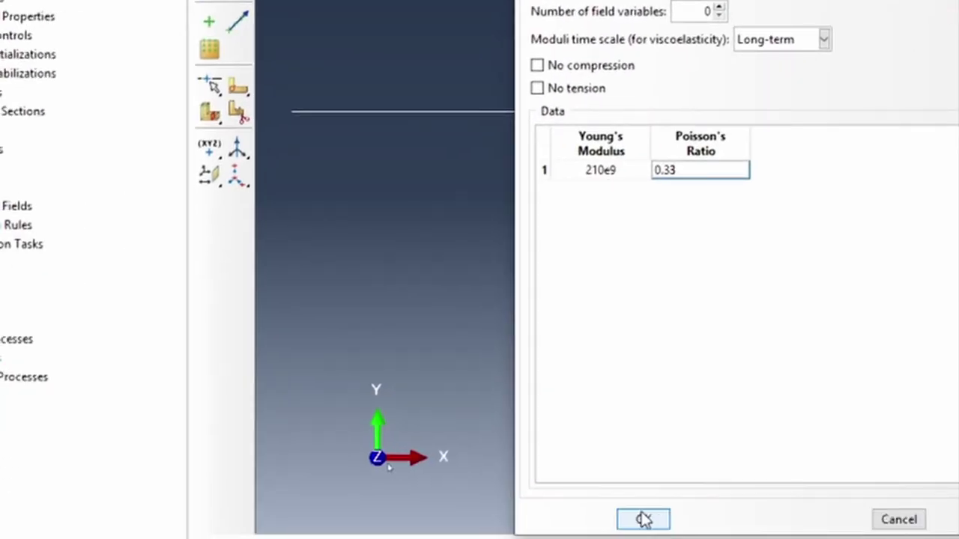
pyautogui.click(642, 518)
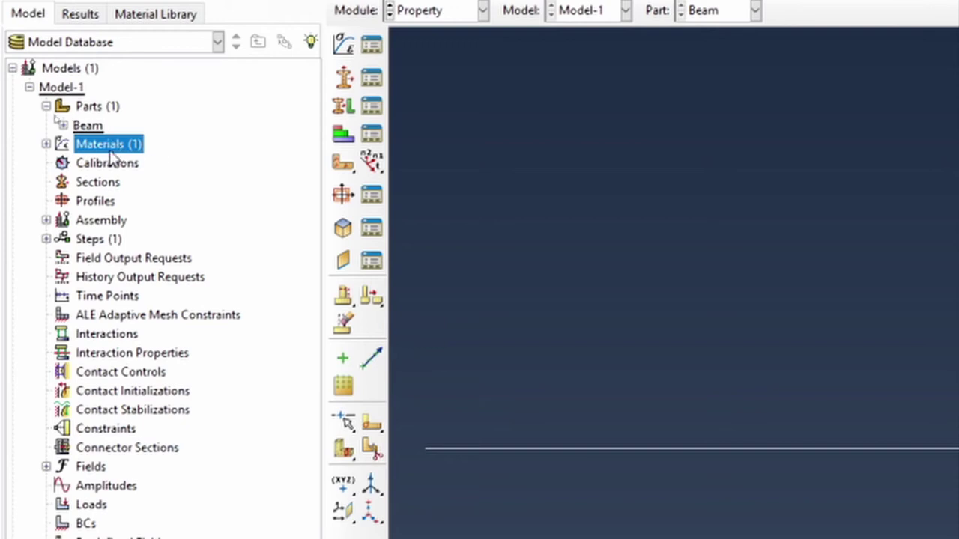
# Create box profile BoxProfile: width 0.1, height 0.2, uniform thickness 0.02
pyautogui.doubleClick(95, 202)
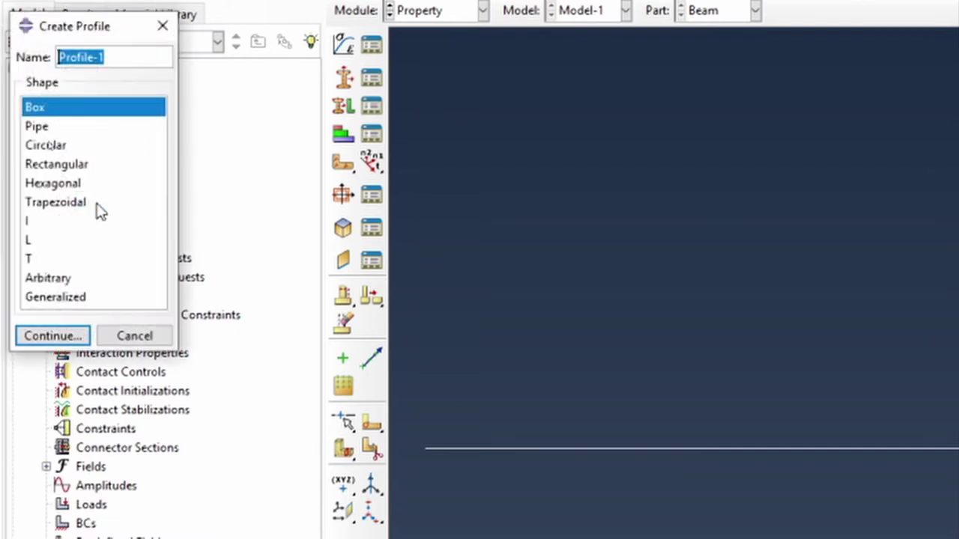
pyautogui.write('Box')
pyautogui.write('Pa')
pyautogui.press('BackSpace')
pyautogui.press('BackSpace')
pyautogui.write('Profile')
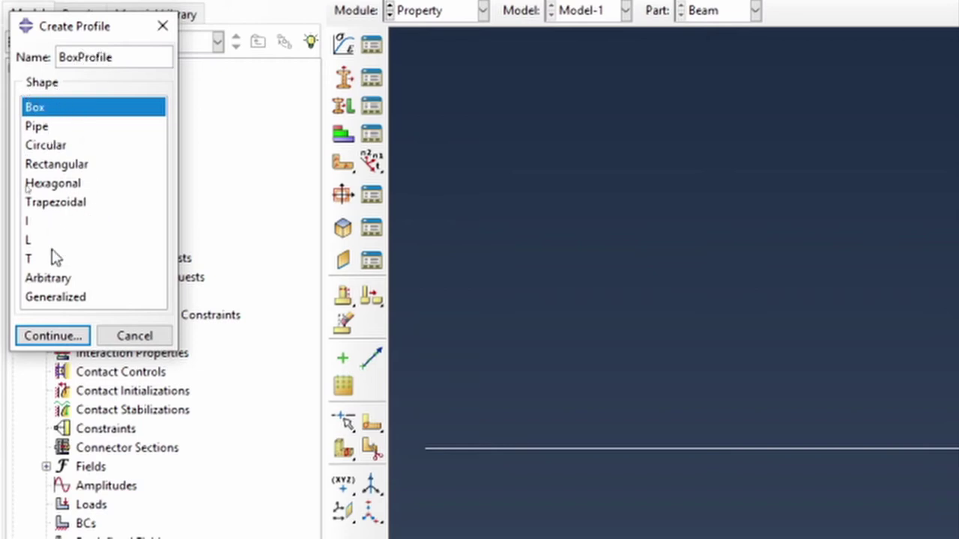
pyautogui.click(55, 337)
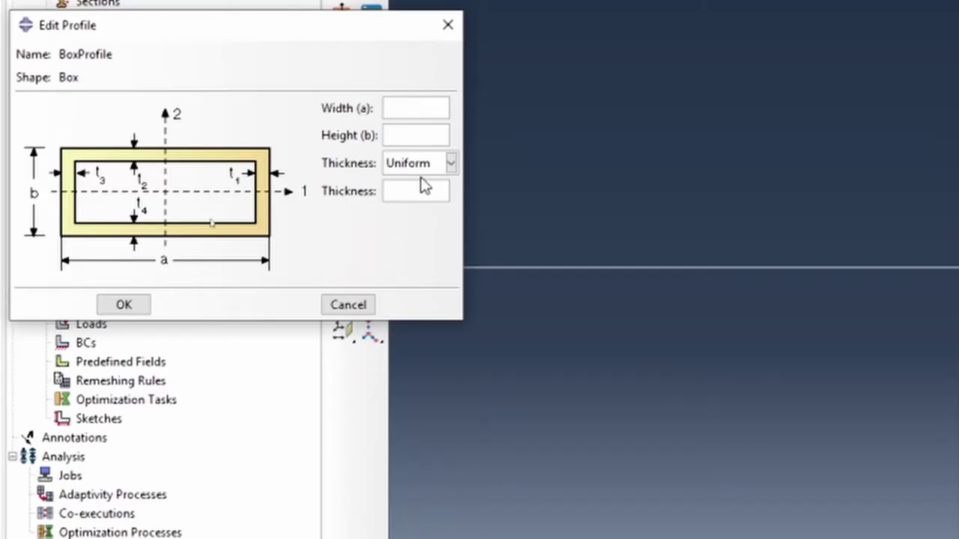
pyautogui.write('0')
pyautogui.write('.1')
pyautogui.write('0.2')
pyautogui.click(418, 190)
pyautogui.write('0')
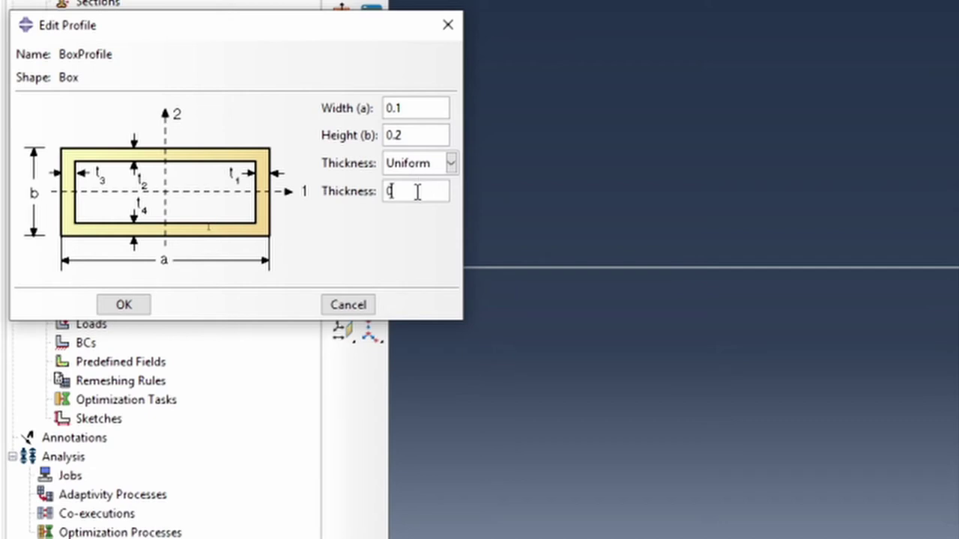
pyautogui.write('.02')
pyautogui.click(122, 307)
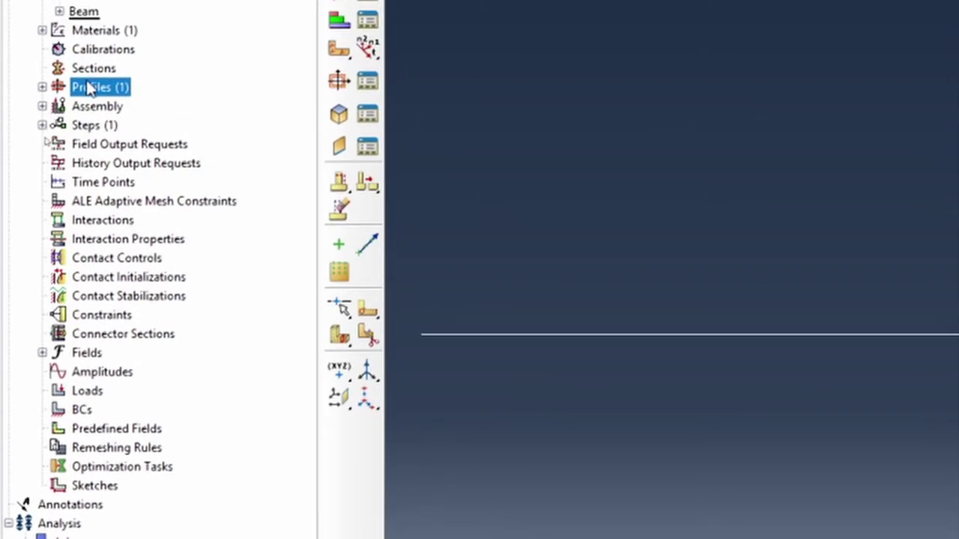
# Add thin-walled pipe profile Profile-2 with radius 0.100 and thickness 0.020
pyautogui.doubleClick(85, 88)
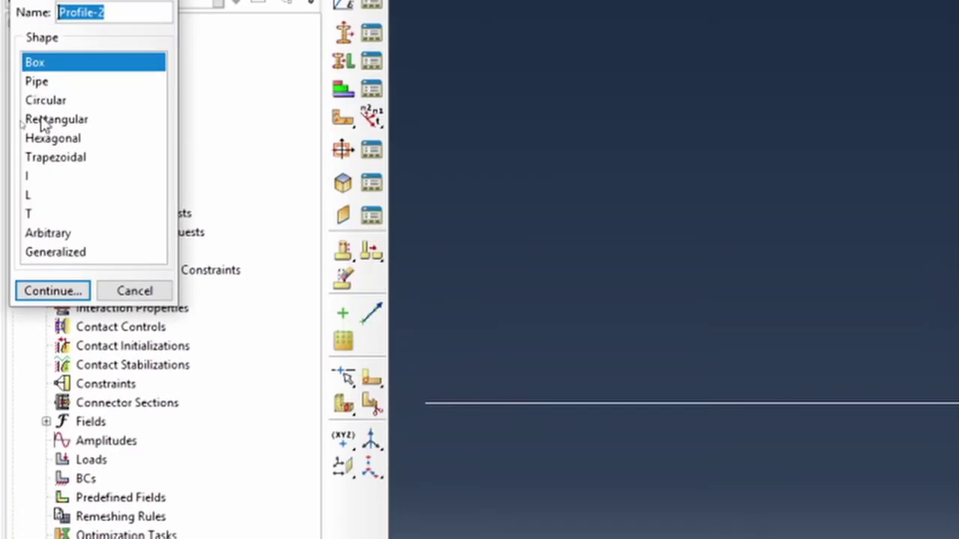
pyautogui.doubleClick(36, 81)
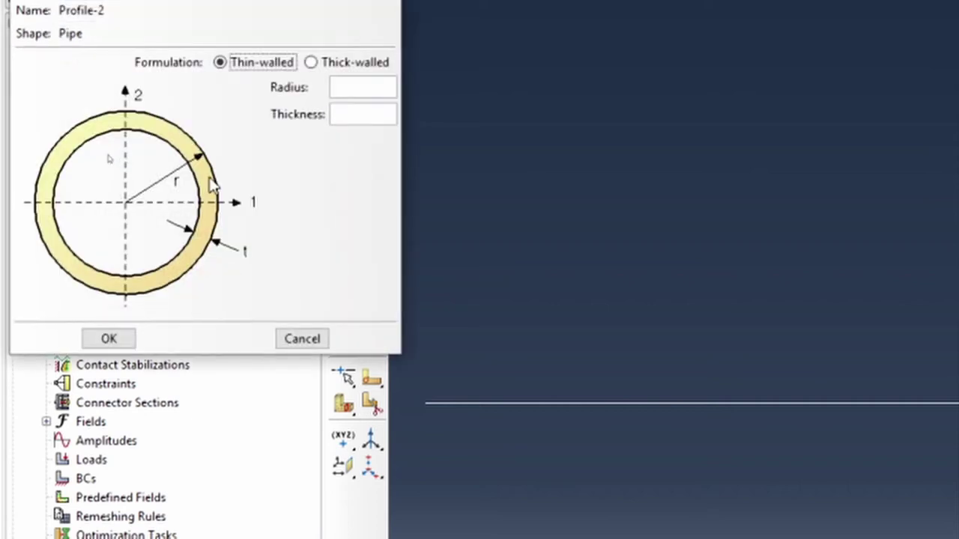
pyautogui.click(363, 88)
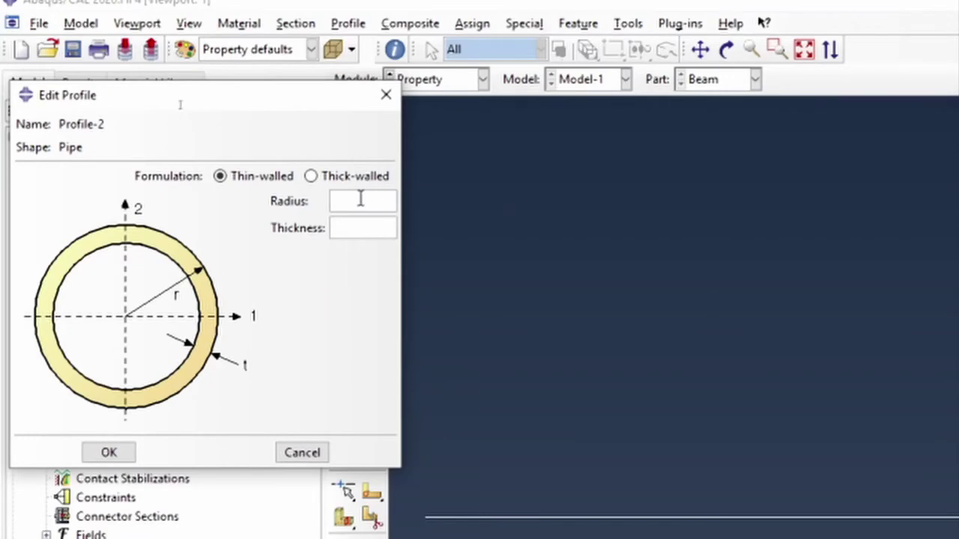
pyautogui.write('0.100')
pyautogui.press('Tab')
pyautogui.write('0.020')
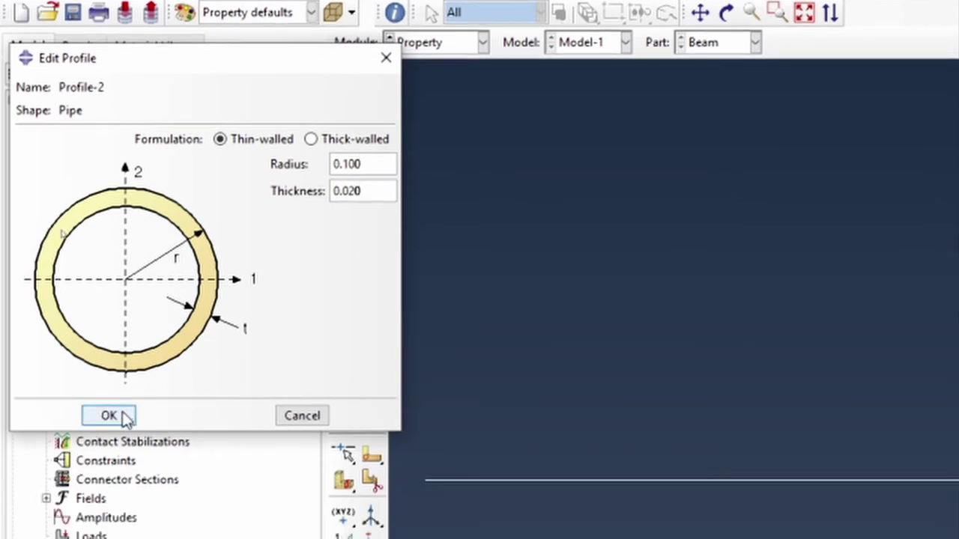
pyautogui.click(109, 415)
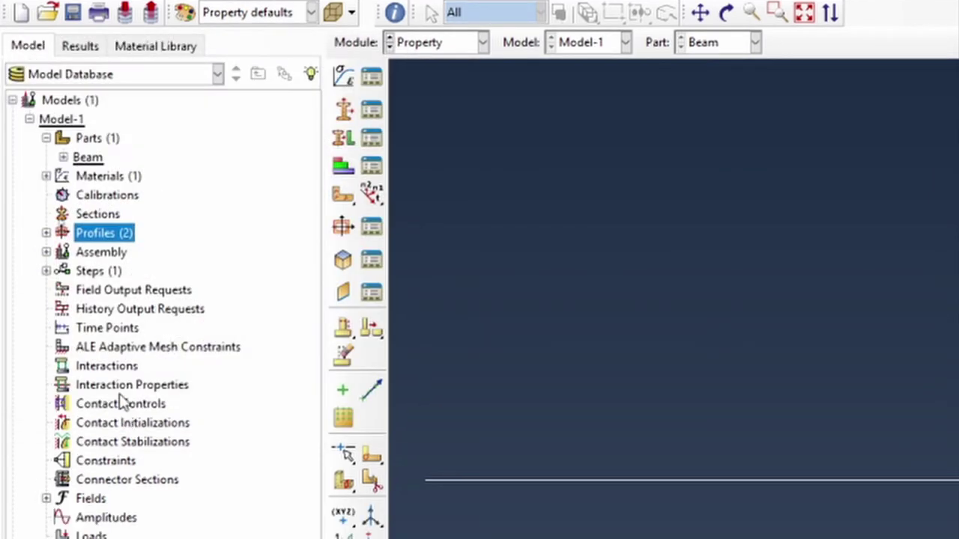
pyautogui.doubleClick(89, 231)
# Choose the I shape for a new profile named IsectionProfile and continue to its dimensions
pyautogui.click(32, 254)
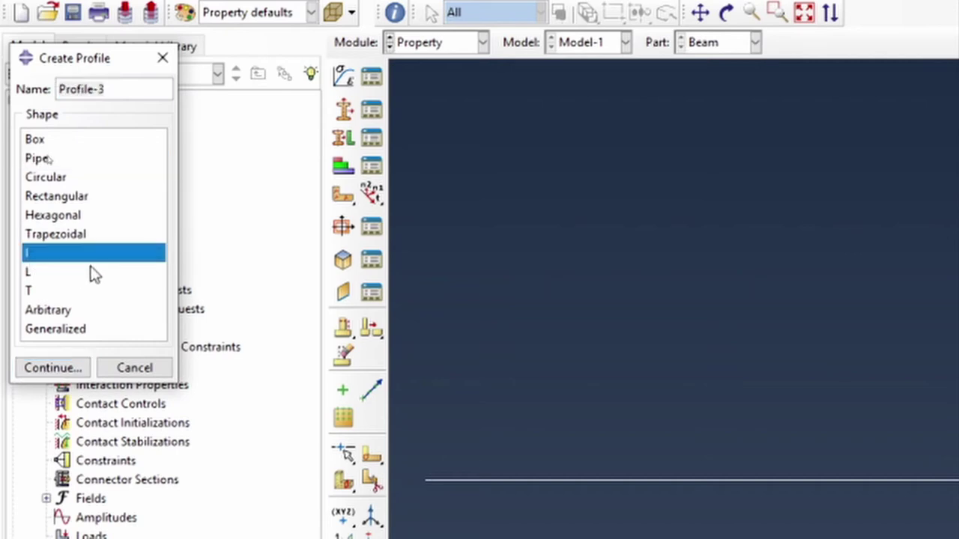
pyautogui.tripleClick(125, 87)
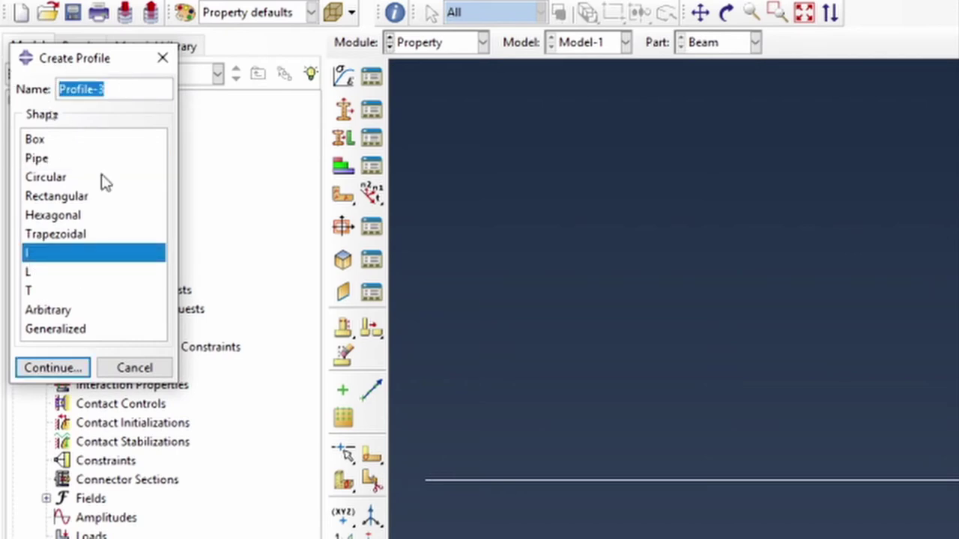
pyautogui.write('Isec')
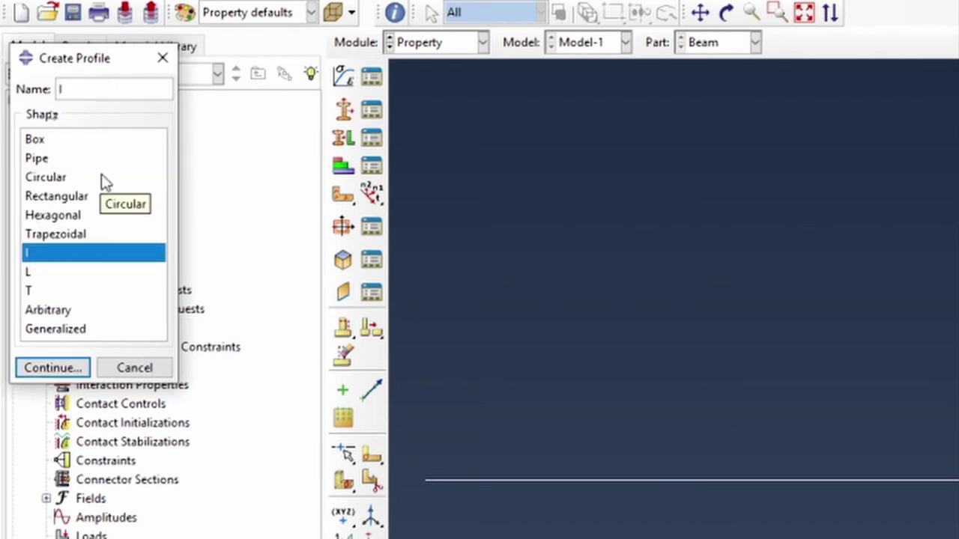
pyautogui.write('tion')
pyautogui.write('Profile')
pyautogui.press('Return')
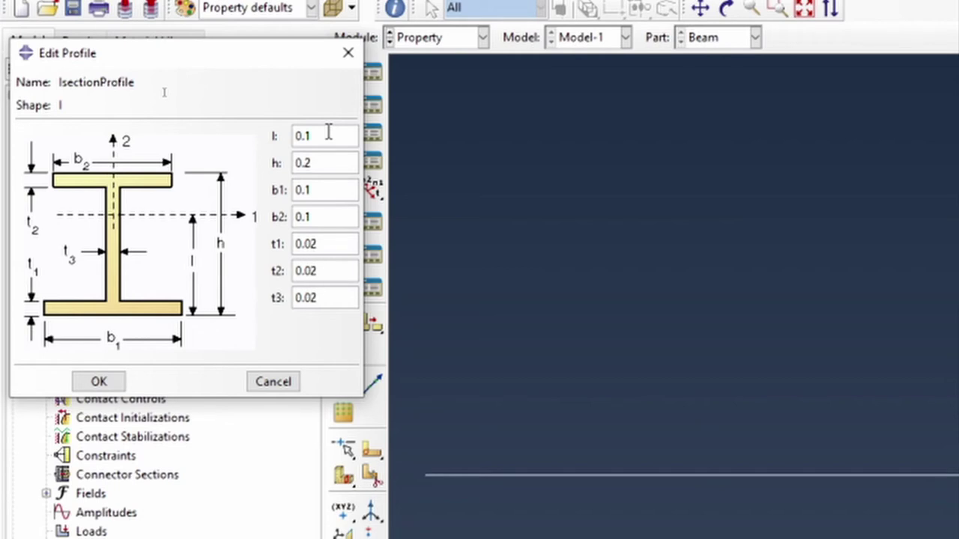
# Save IsectionProfile, then rename Profile-2 to pipeProfile in the model tree
pyautogui.click(99, 381)
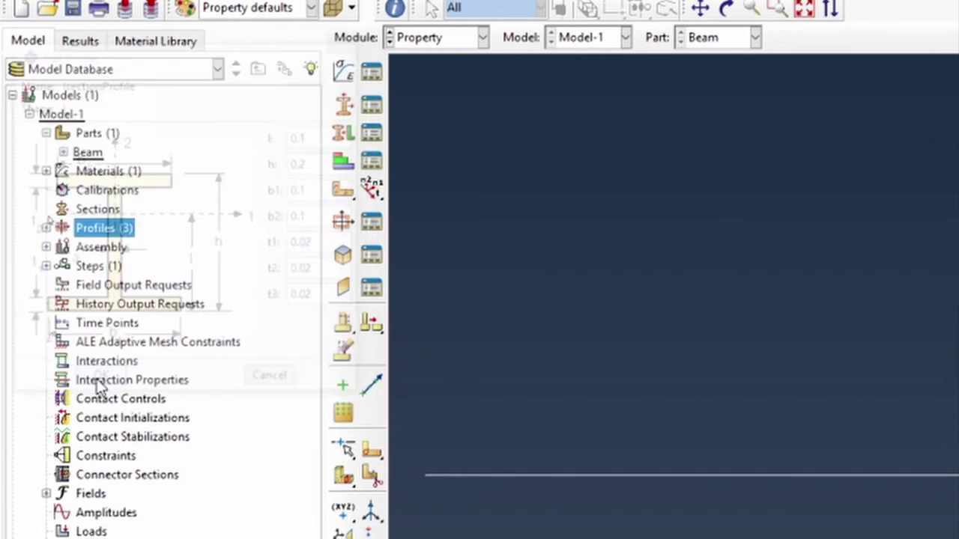
pyautogui.click(46, 228)
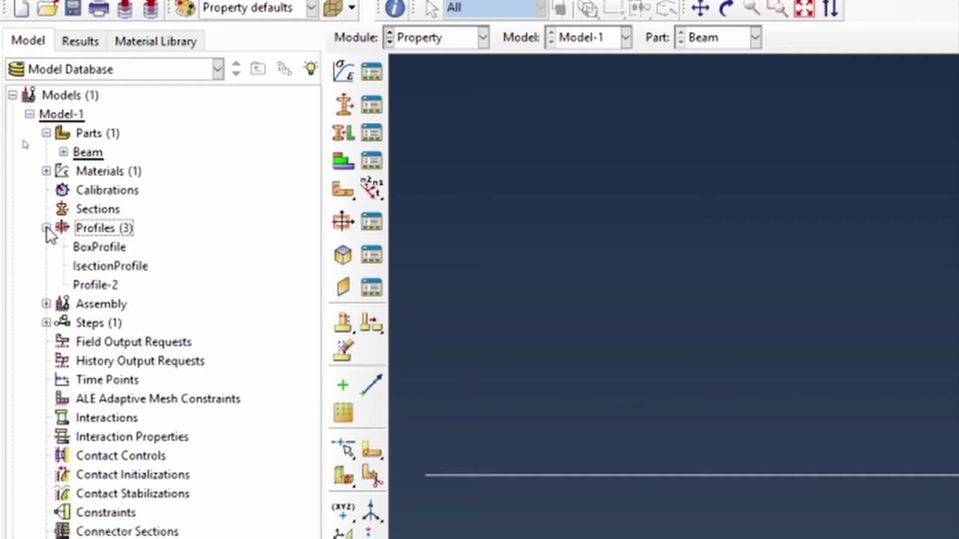
pyautogui.click(107, 291)
pyautogui.rightClick(106, 289)
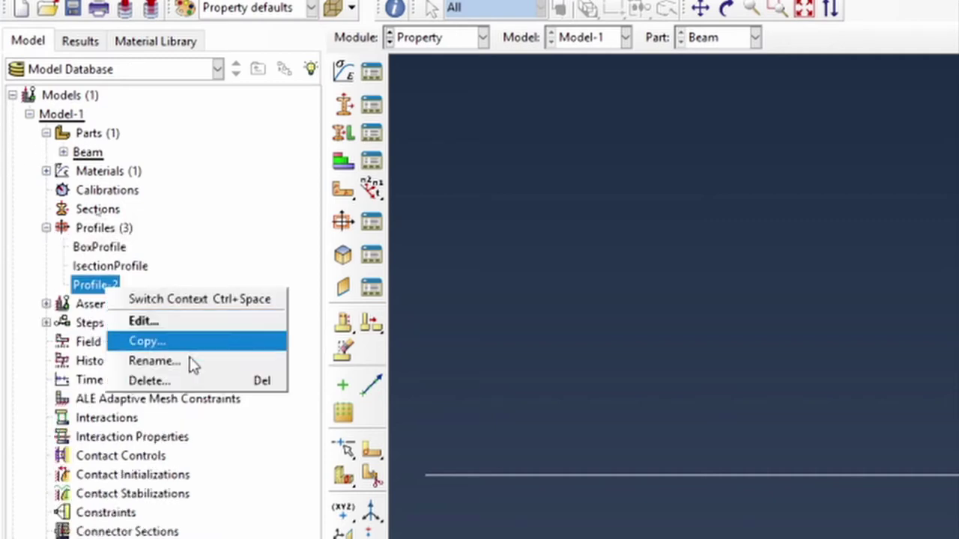
pyautogui.click(155, 361)
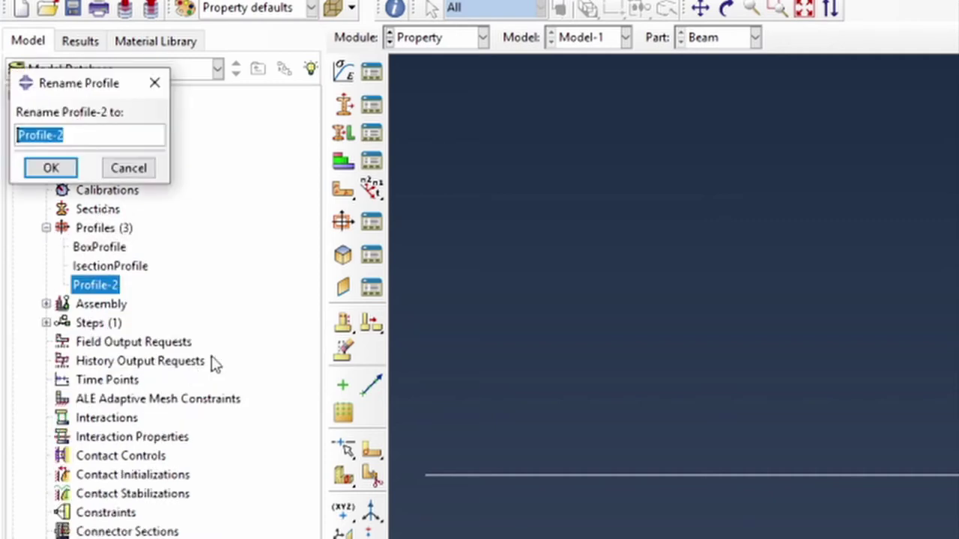
pyautogui.write('pipe')
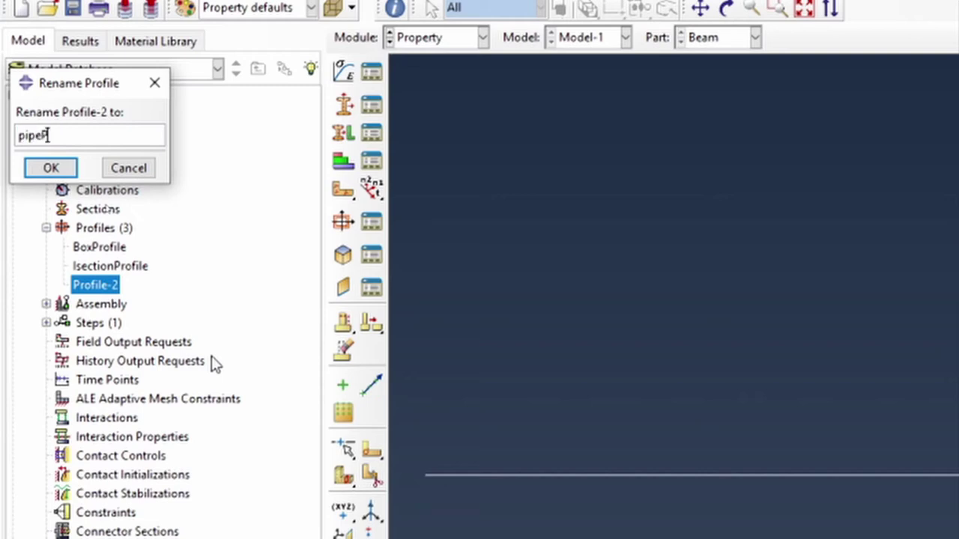
pyautogui.press('Return')
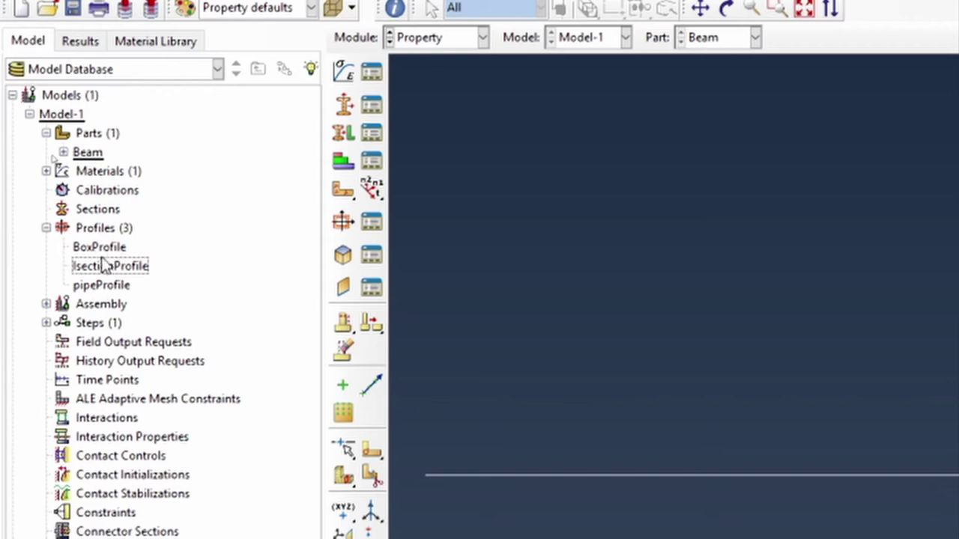
# Create beam section beamSectionBox using BoxProfile with steel as material
pyautogui.doubleClick(96, 211)
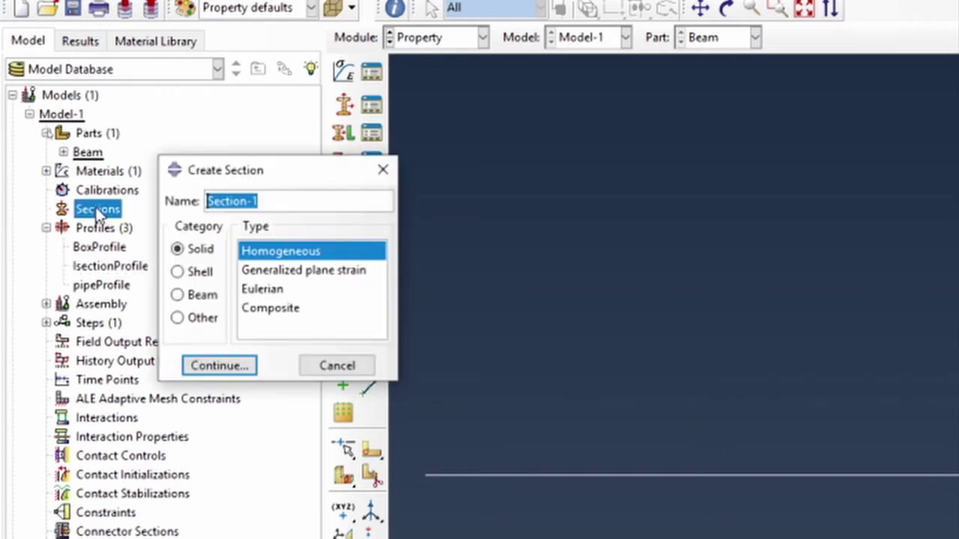
pyautogui.write('beamSectio')
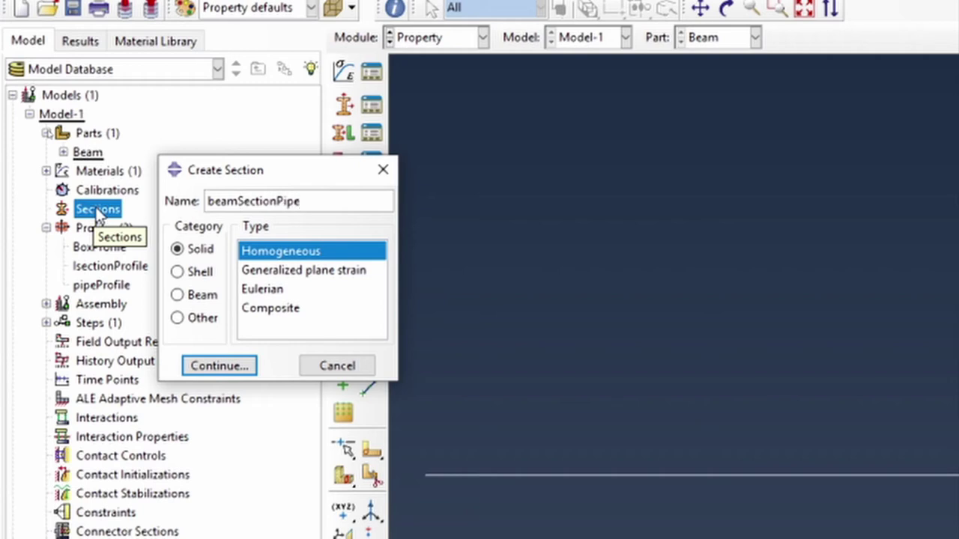
pyautogui.press('BackSpace')
pyautogui.press('BackSpace')
pyautogui.press('BackSpace')
pyautogui.click(210, 299)
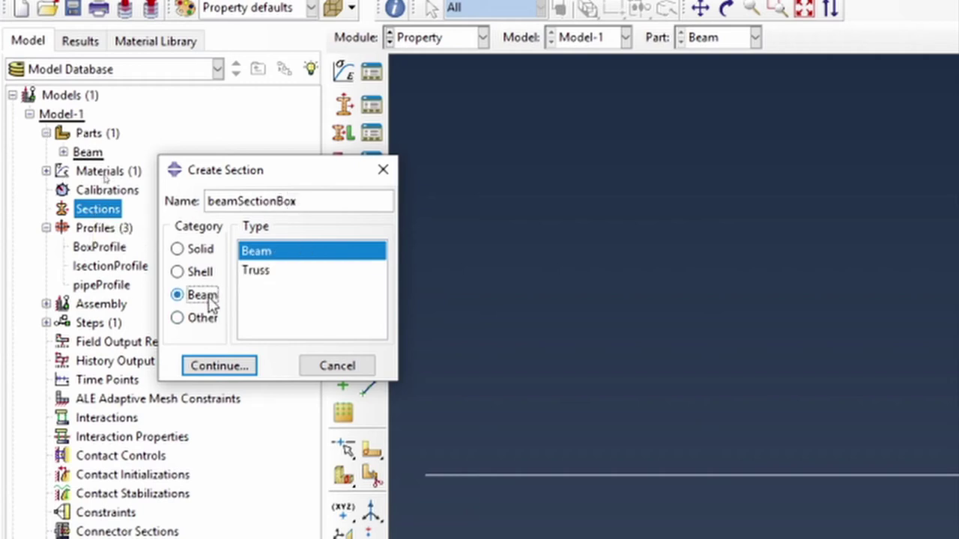
pyautogui.click(213, 367)
pyautogui.click(171, 216)
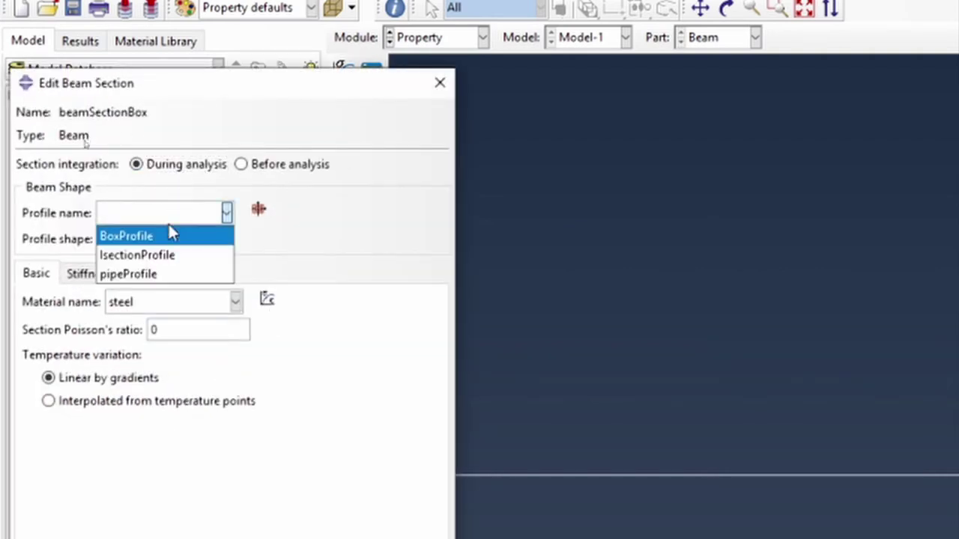
pyautogui.click(164, 237)
pyautogui.click(145, 305)
pyautogui.click(159, 322)
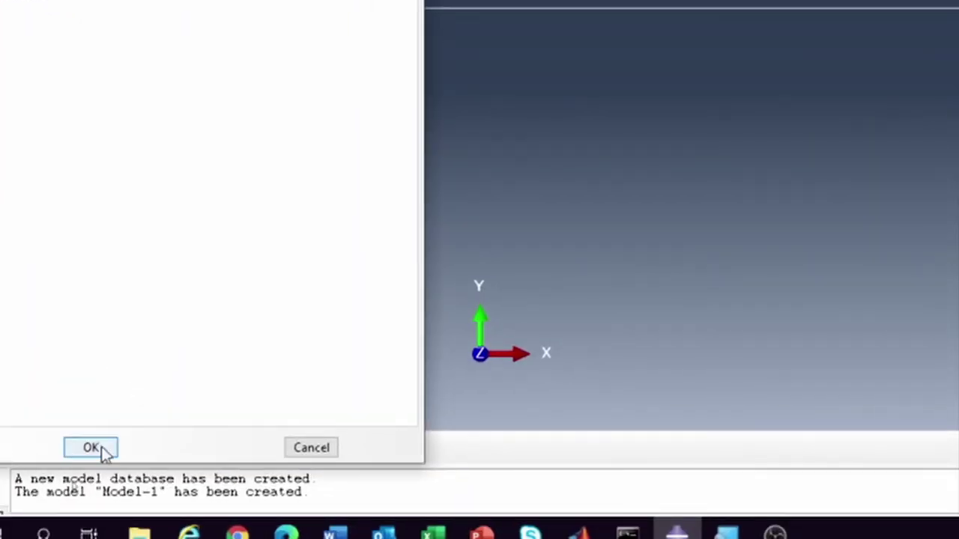
pyautogui.click(91, 448)
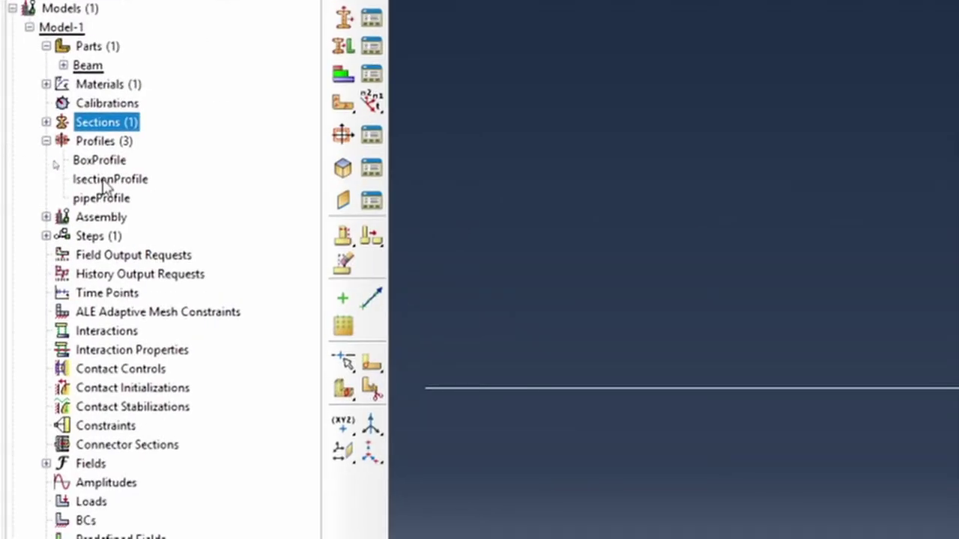
# Add a second beam section, beamSectionPipe, with profile pipeProfile and material steel
pyautogui.doubleClick(108, 125)
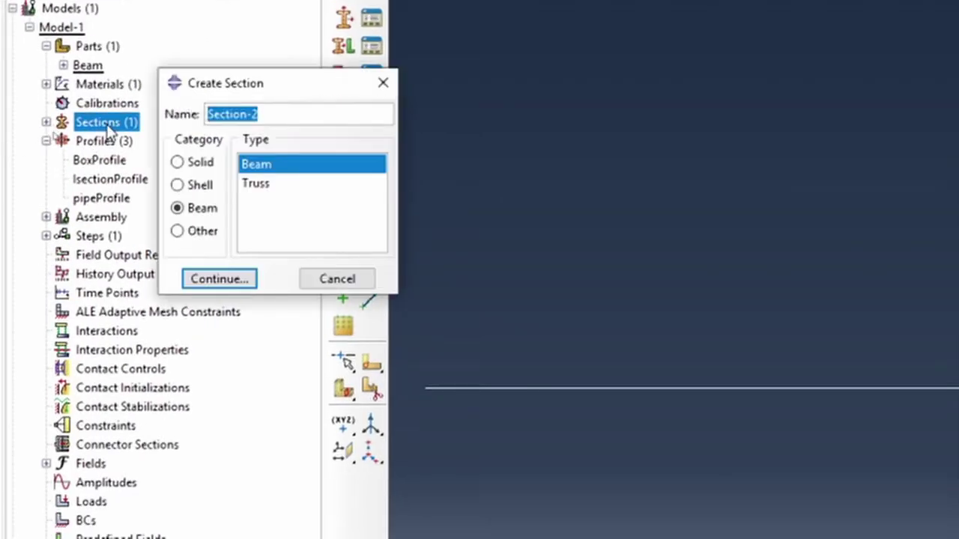
pyautogui.write('beamSection')
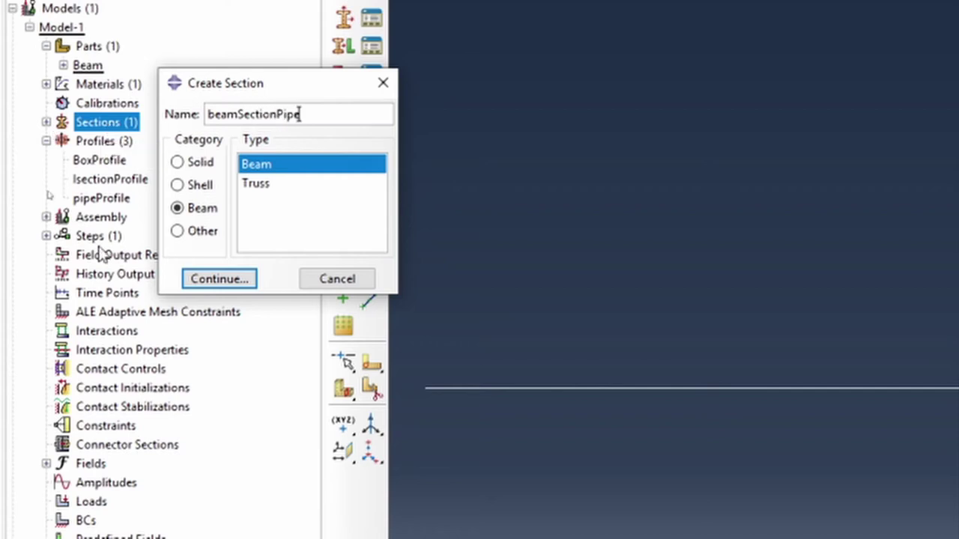
pyautogui.click(218, 278)
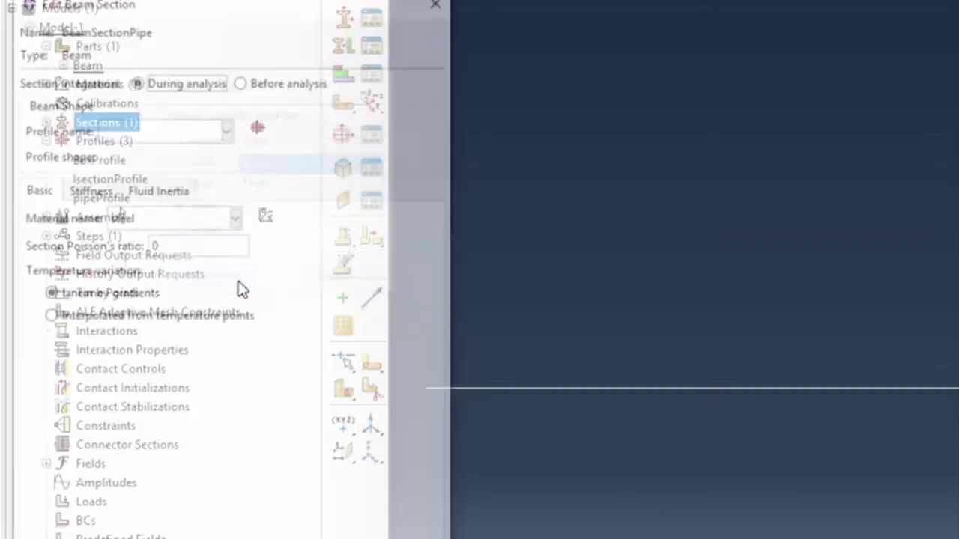
pyautogui.click(133, 125)
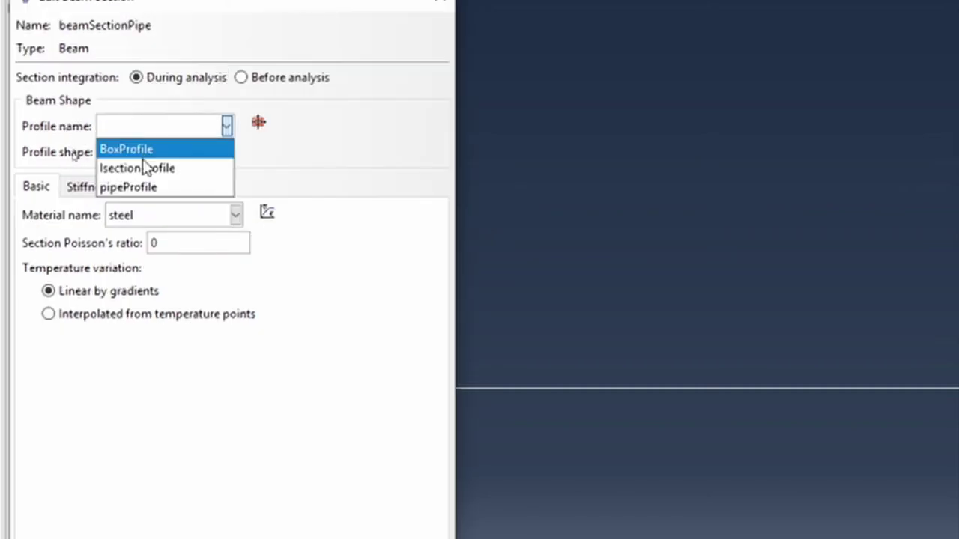
pyautogui.click(144, 188)
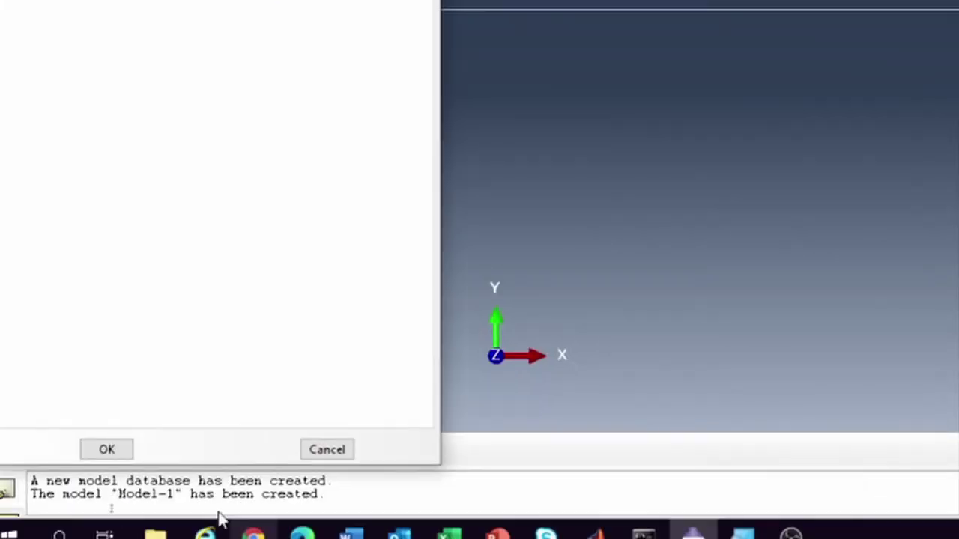
pyautogui.click(118, 538)
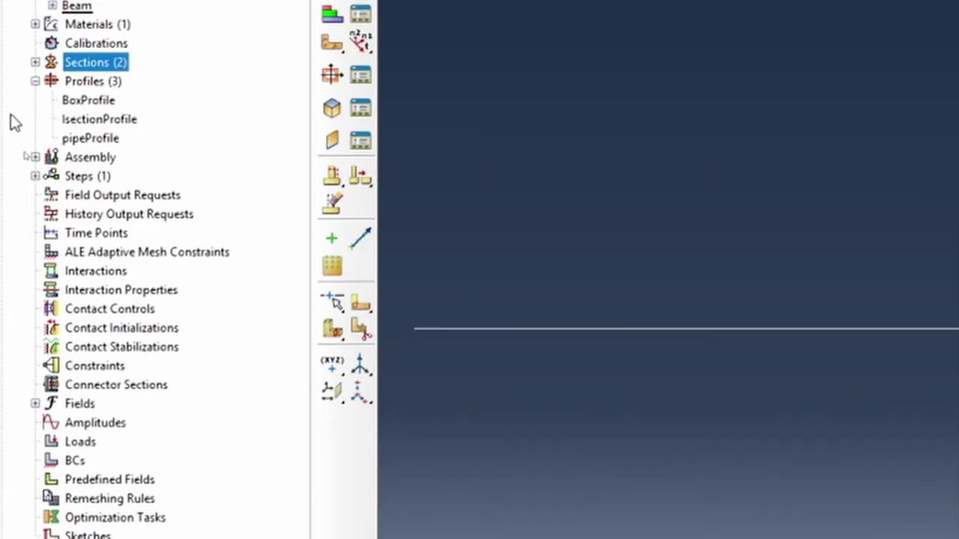
# Add a third beam section, beamSectionIbeam, with profile IsectionProfile and material steel
pyautogui.doubleClick(90, 71)
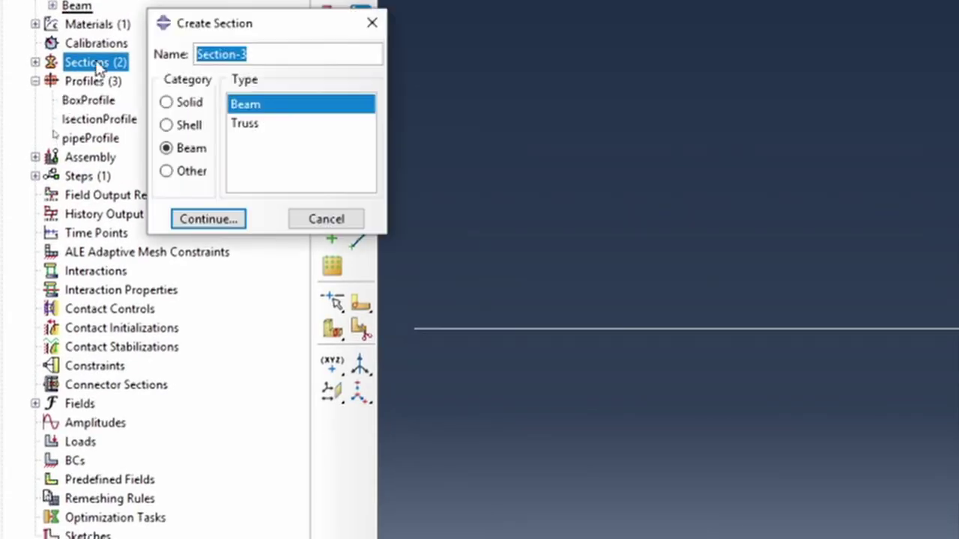
pyautogui.write('beamSe')
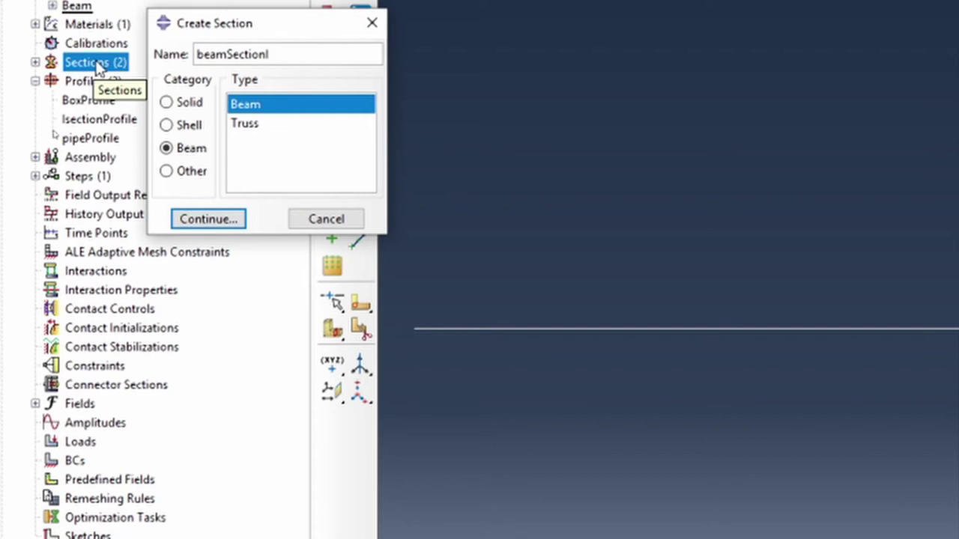
pyautogui.write('ctionIbeam')
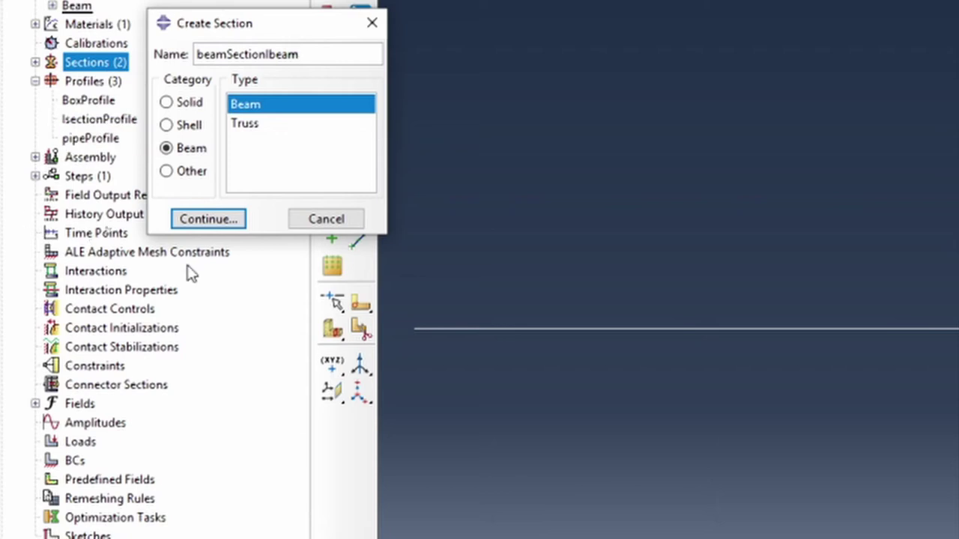
pyautogui.click(229, 219)
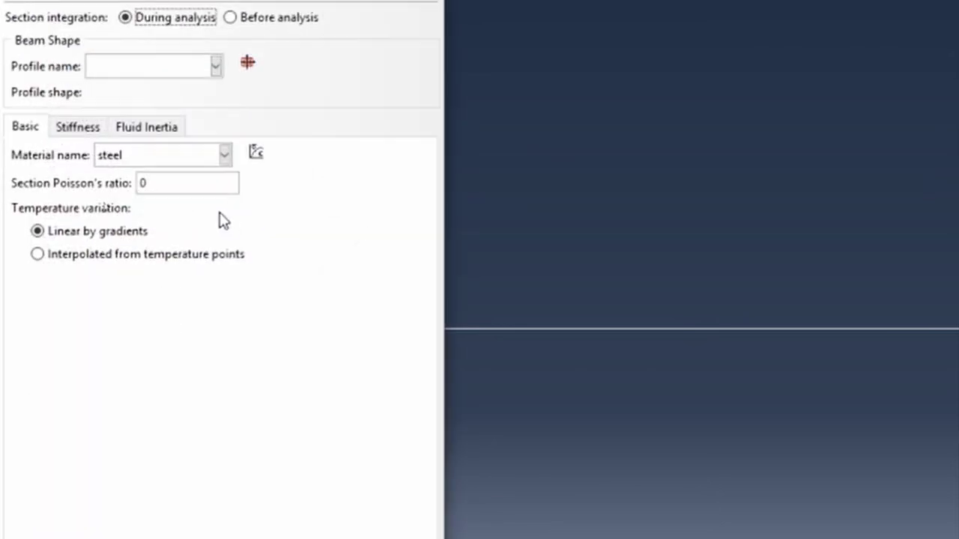
pyautogui.click(163, 66)
pyautogui.click(154, 107)
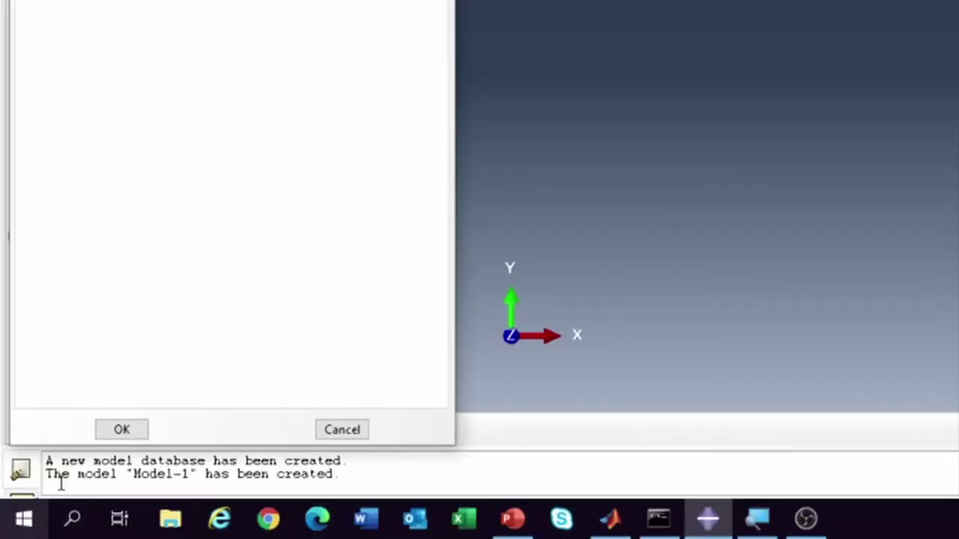
pyautogui.click(117, 424)
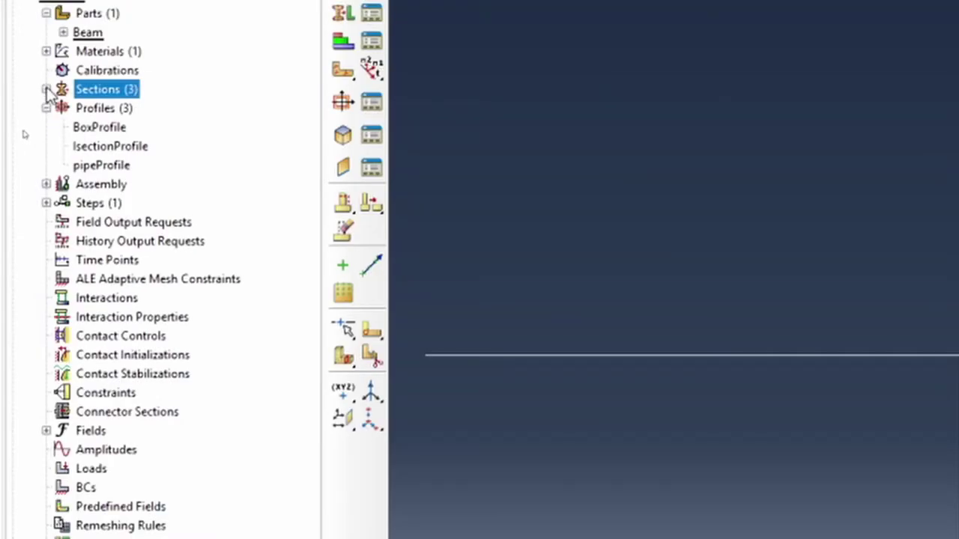
# List the Sections in the model tree and check beamSectionPipe, beamSectionIbeam and beamSectionBox
pyautogui.click(46, 89)
pyautogui.click(134, 147)
pyautogui.click(150, 127)
pyautogui.click(118, 108)
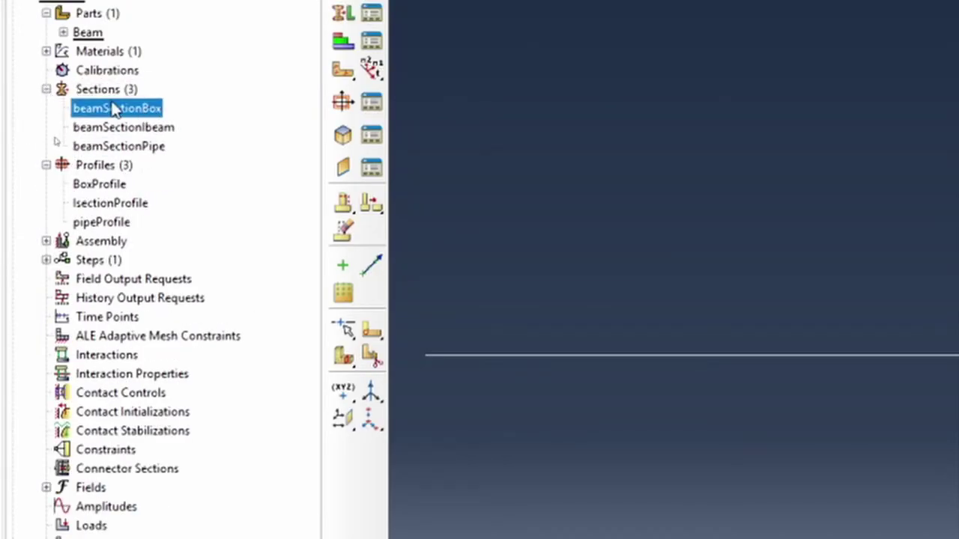
pyautogui.click(28, 89)
pyautogui.click(28, 89)
# Expand the Beam part and start a section assignment from its Section Assignments entry
pyautogui.click(64, 127)
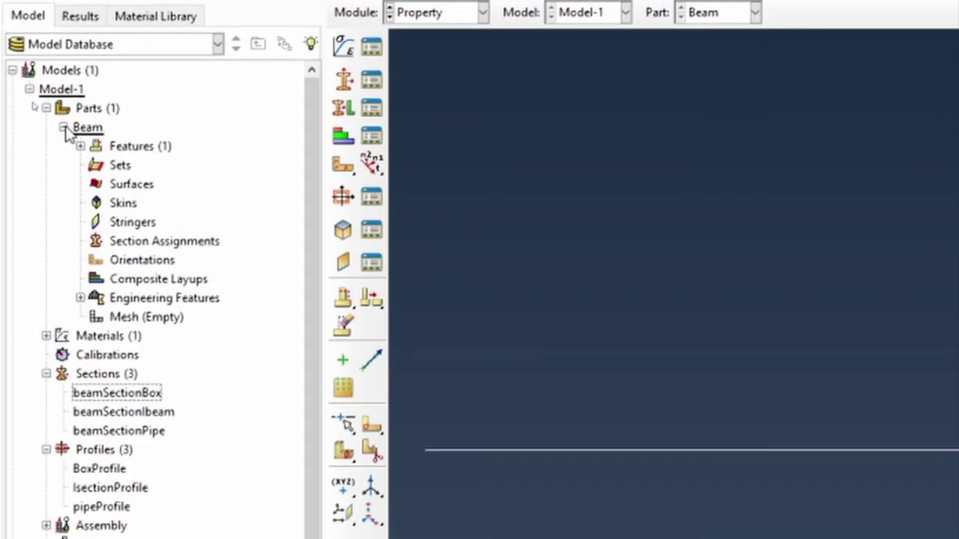
pyautogui.click(90, 127)
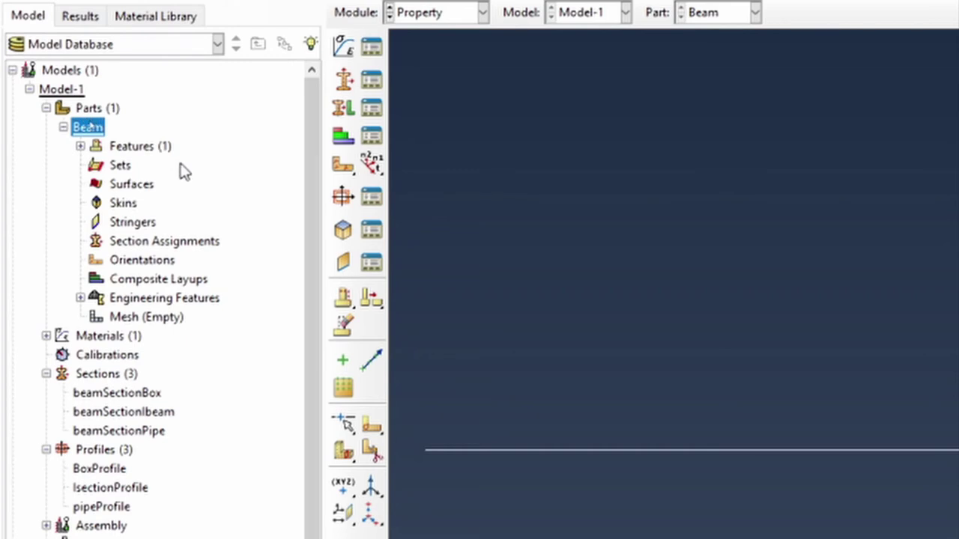
pyautogui.click(159, 248)
pyautogui.doubleClick(160, 248)
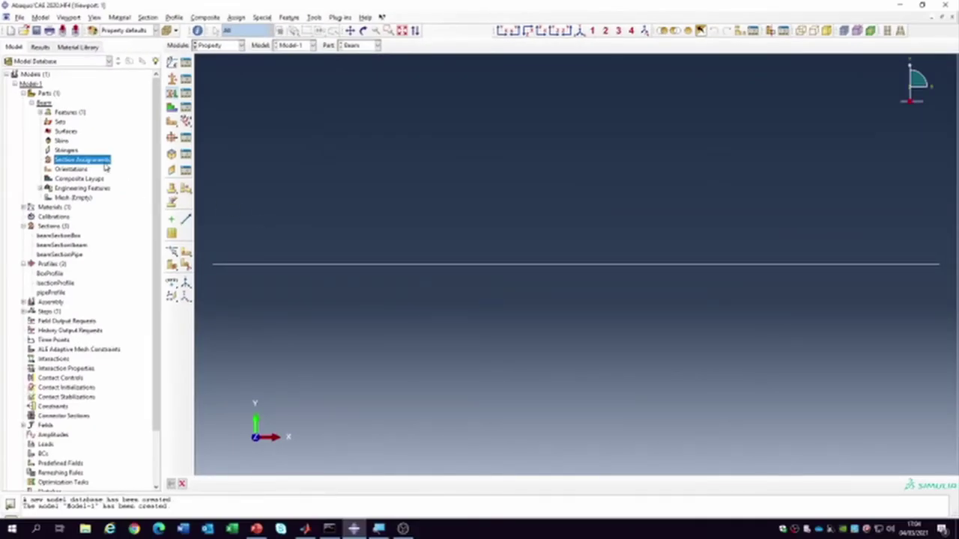
# Pick the Beam wire as the region, without a named set, and assign it beamSectionBox
pyautogui.doubleClick(105, 163)
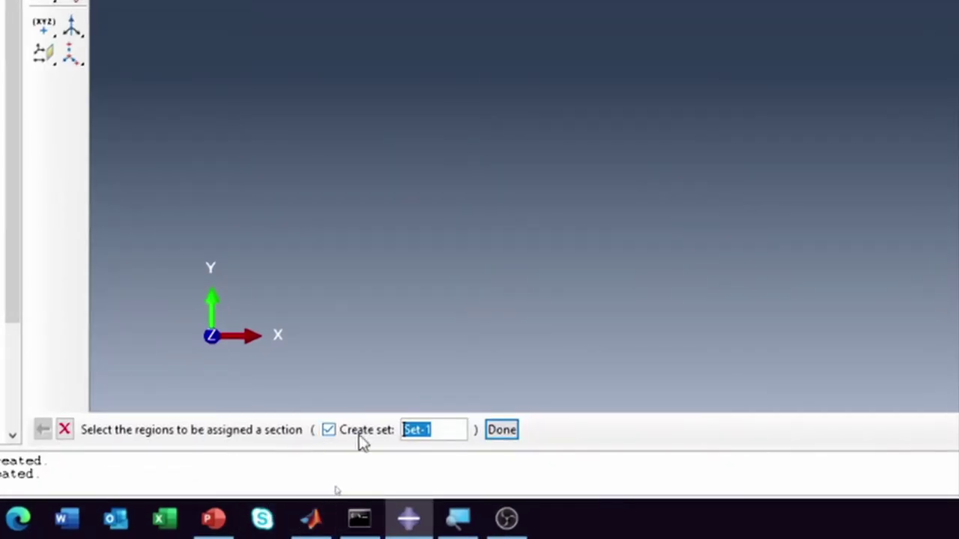
pyautogui.click(329, 432)
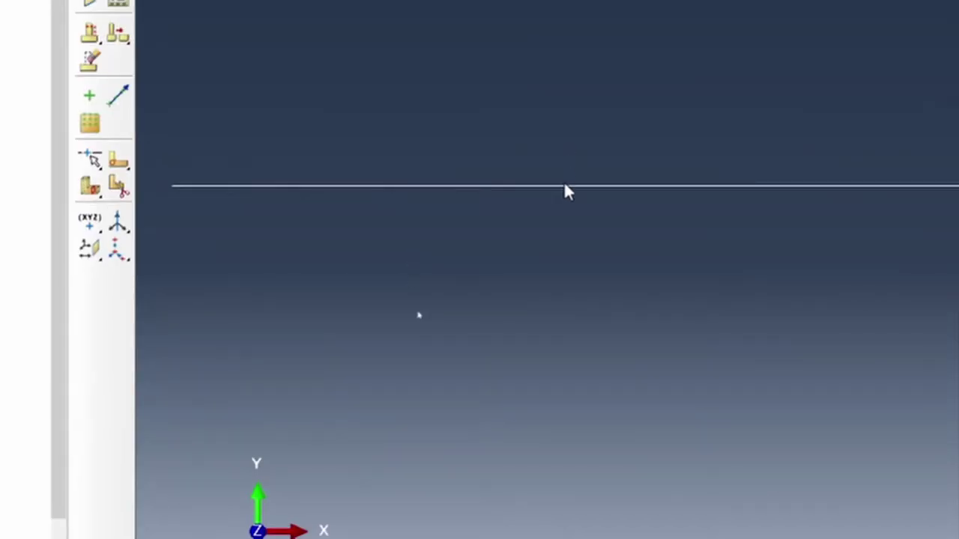
pyautogui.click(565, 188)
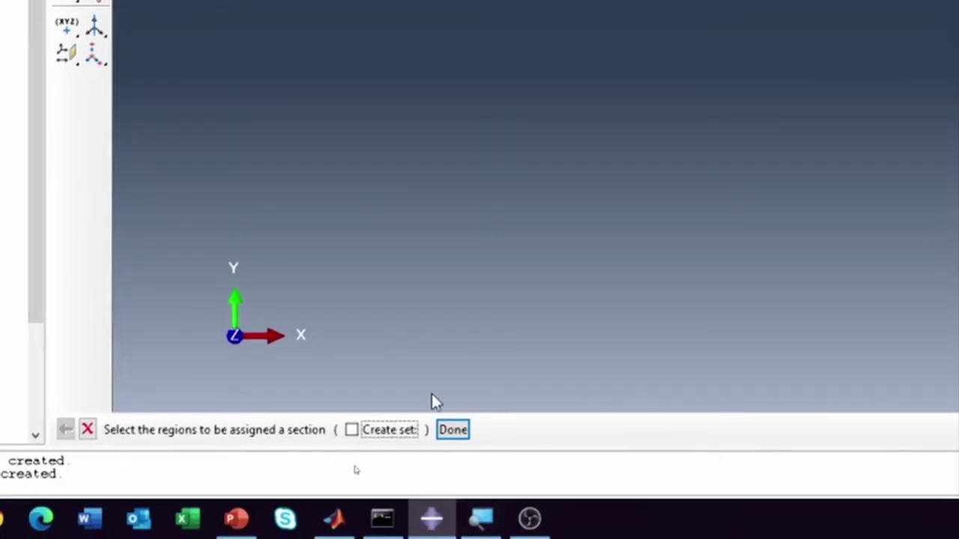
pyautogui.click(458, 433)
pyautogui.moveTo(166, 151); pyautogui.dragTo(360, 124)
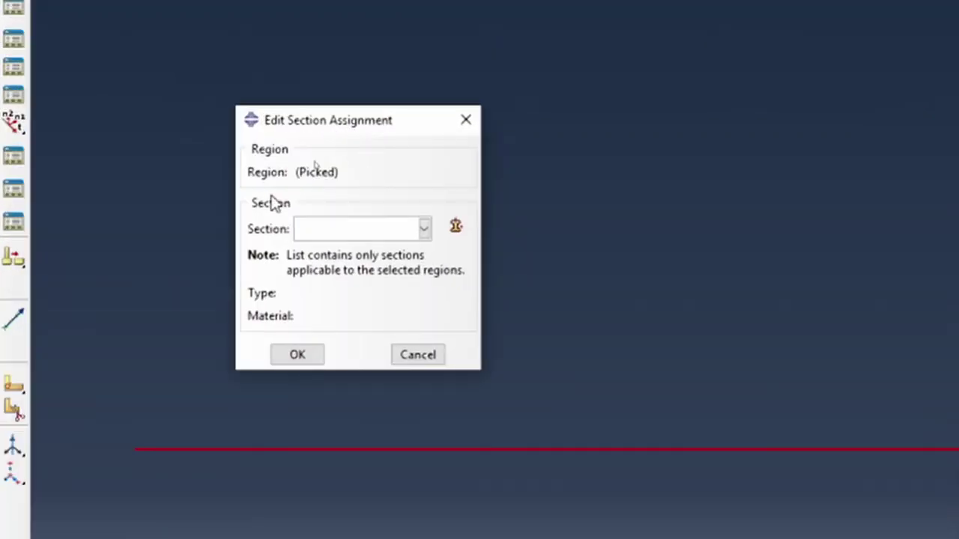
pyautogui.click(385, 231)
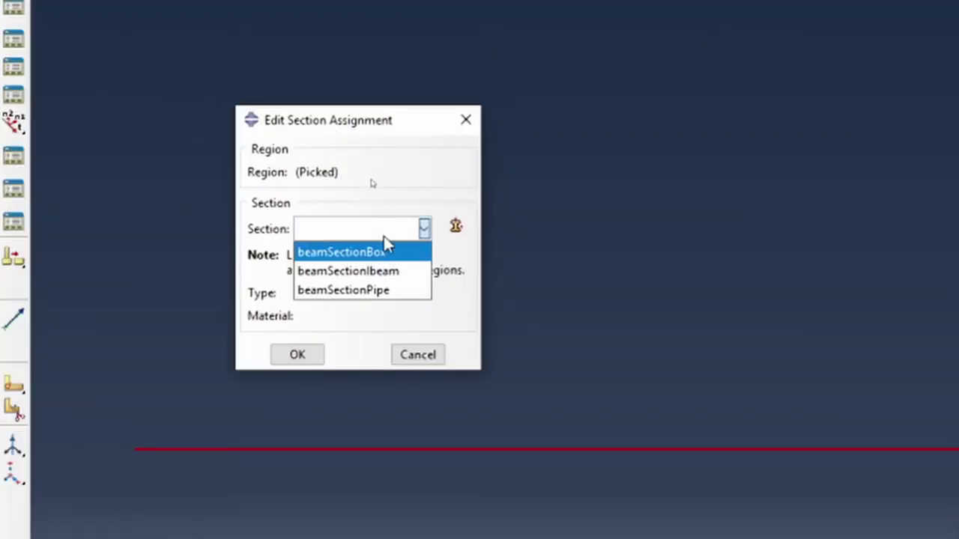
pyautogui.click(391, 267)
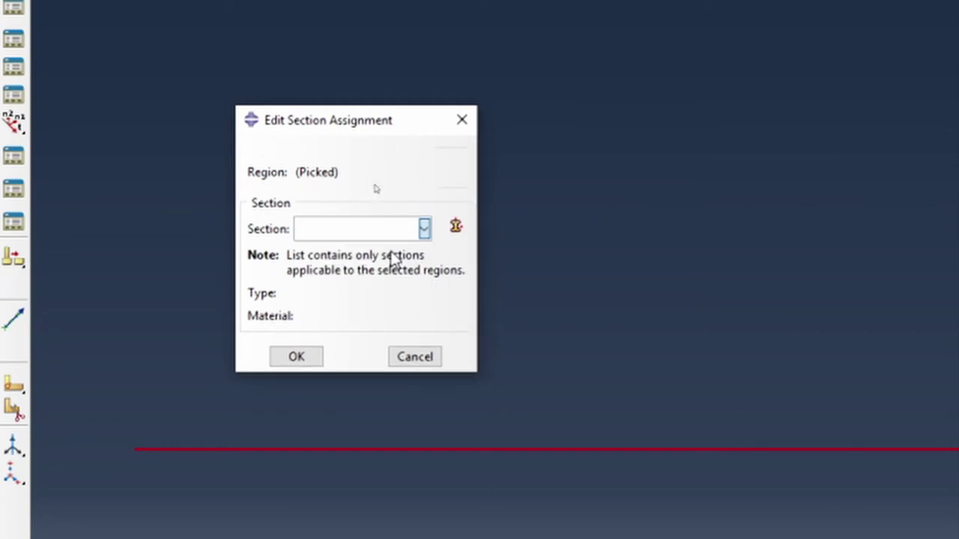
pyautogui.click(296, 355)
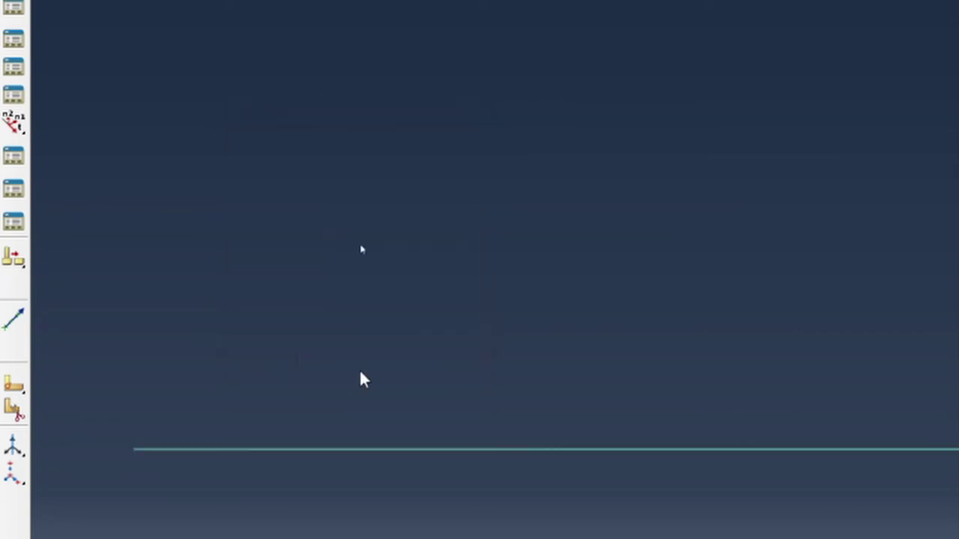